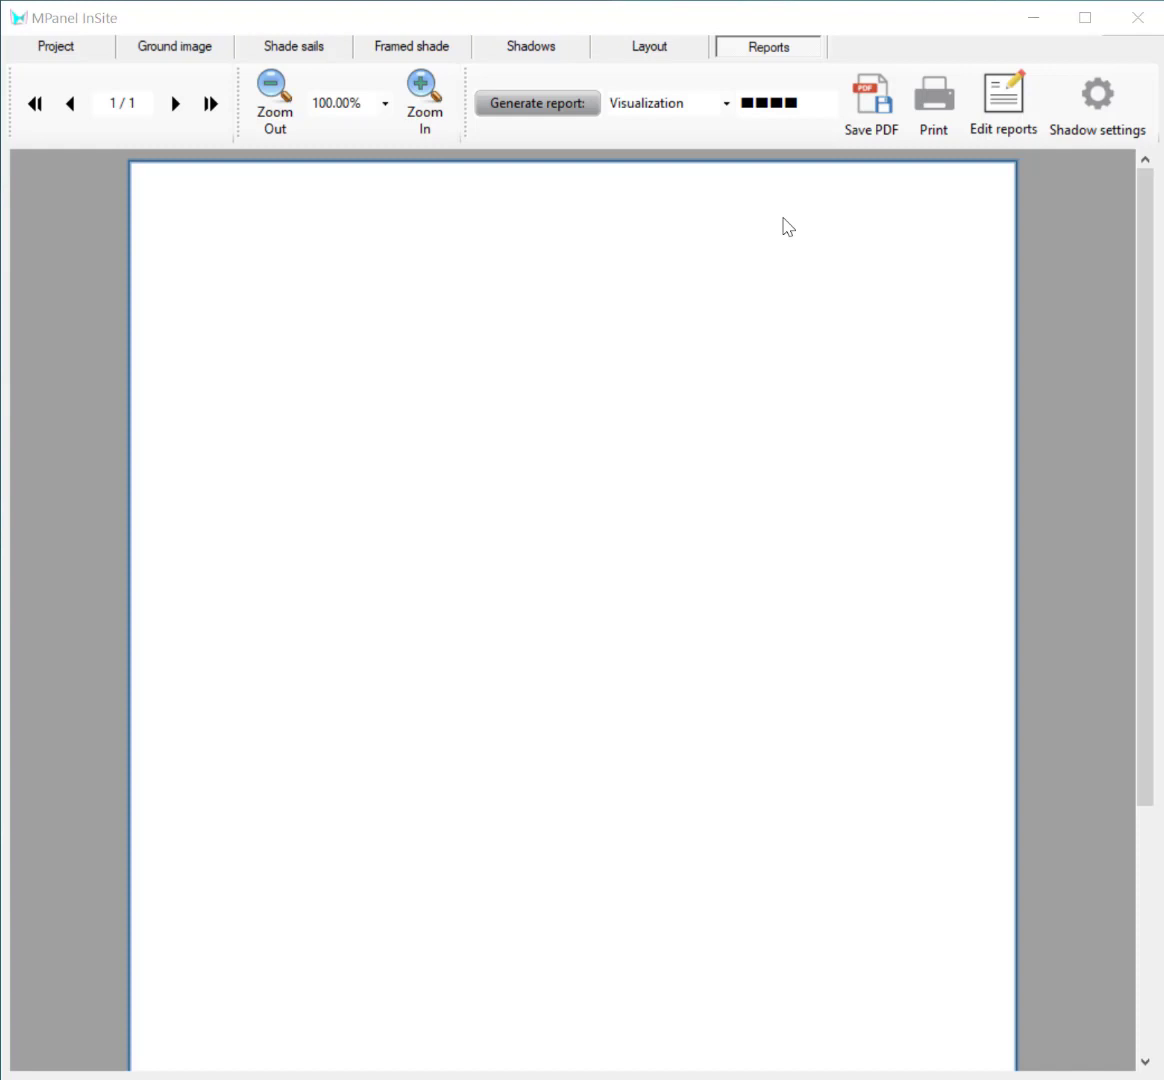
# - Browse the available report types, keep Visualization selected, and generate that report
pyautogui.click(725, 112)
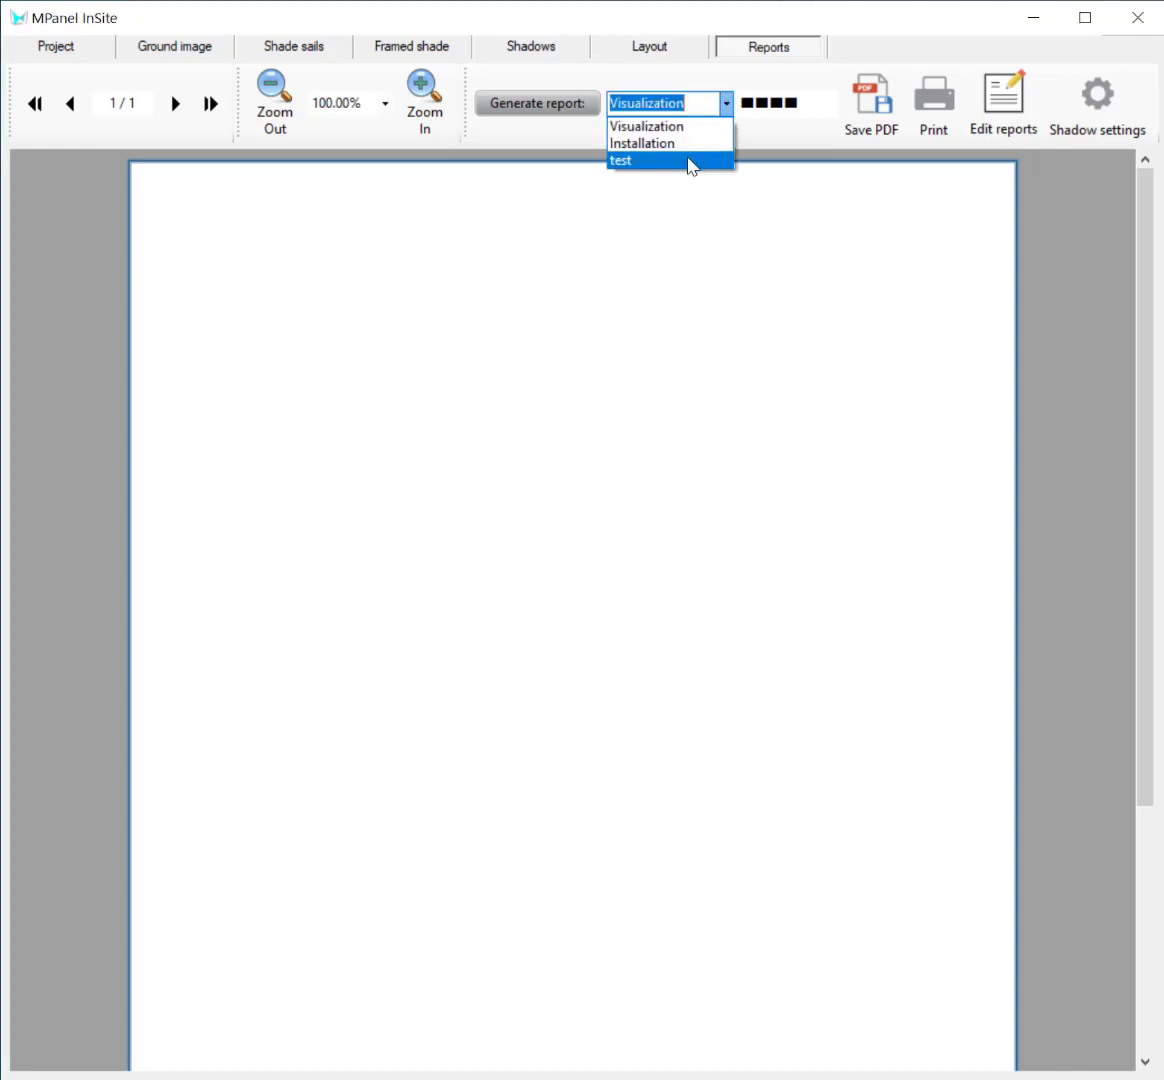
pyautogui.click(780, 149)
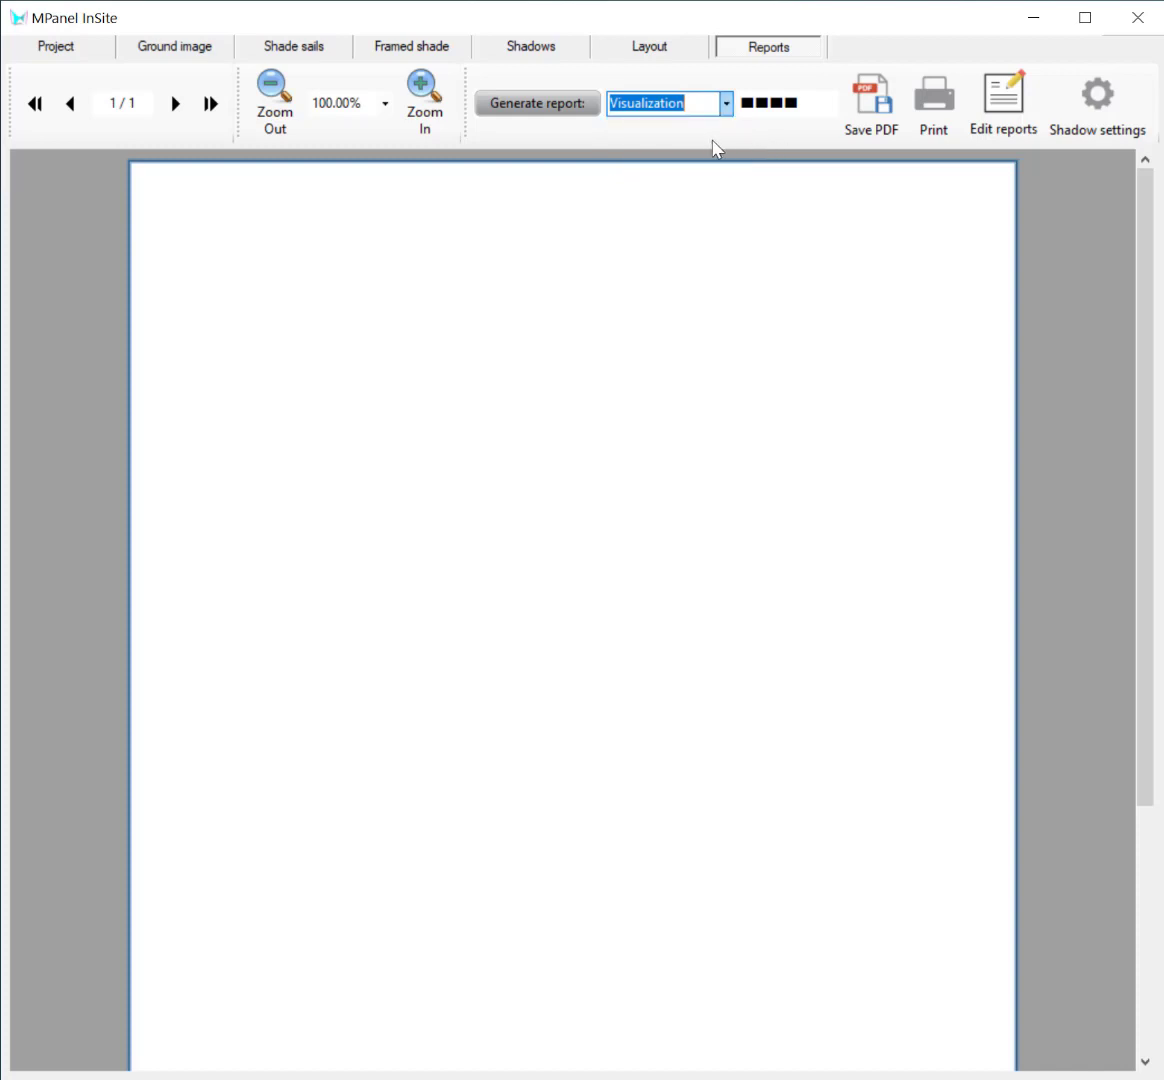
pyautogui.click(726, 104)
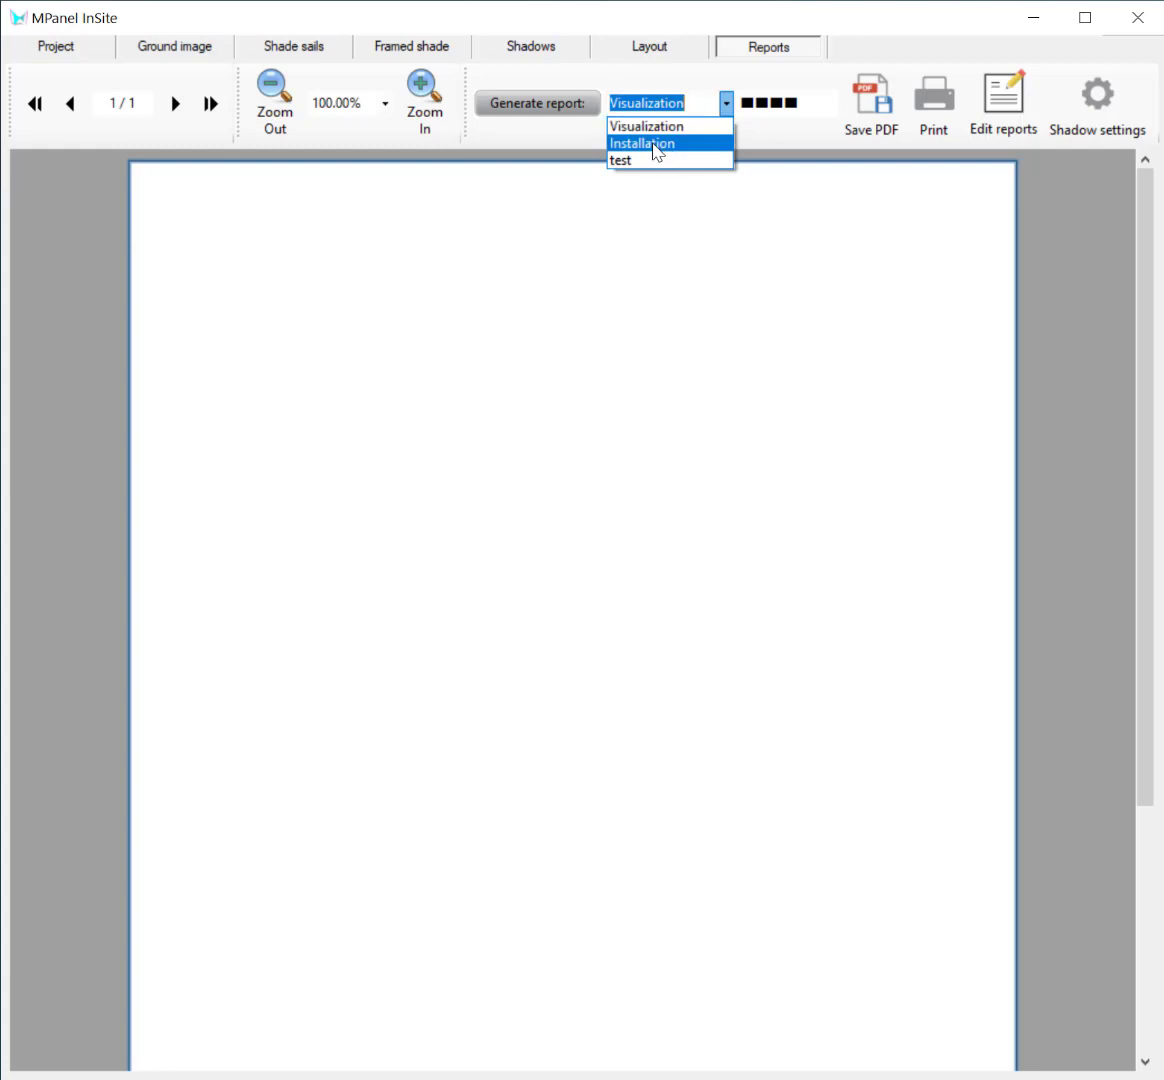
pyautogui.click(655, 150)
pyautogui.click(726, 104)
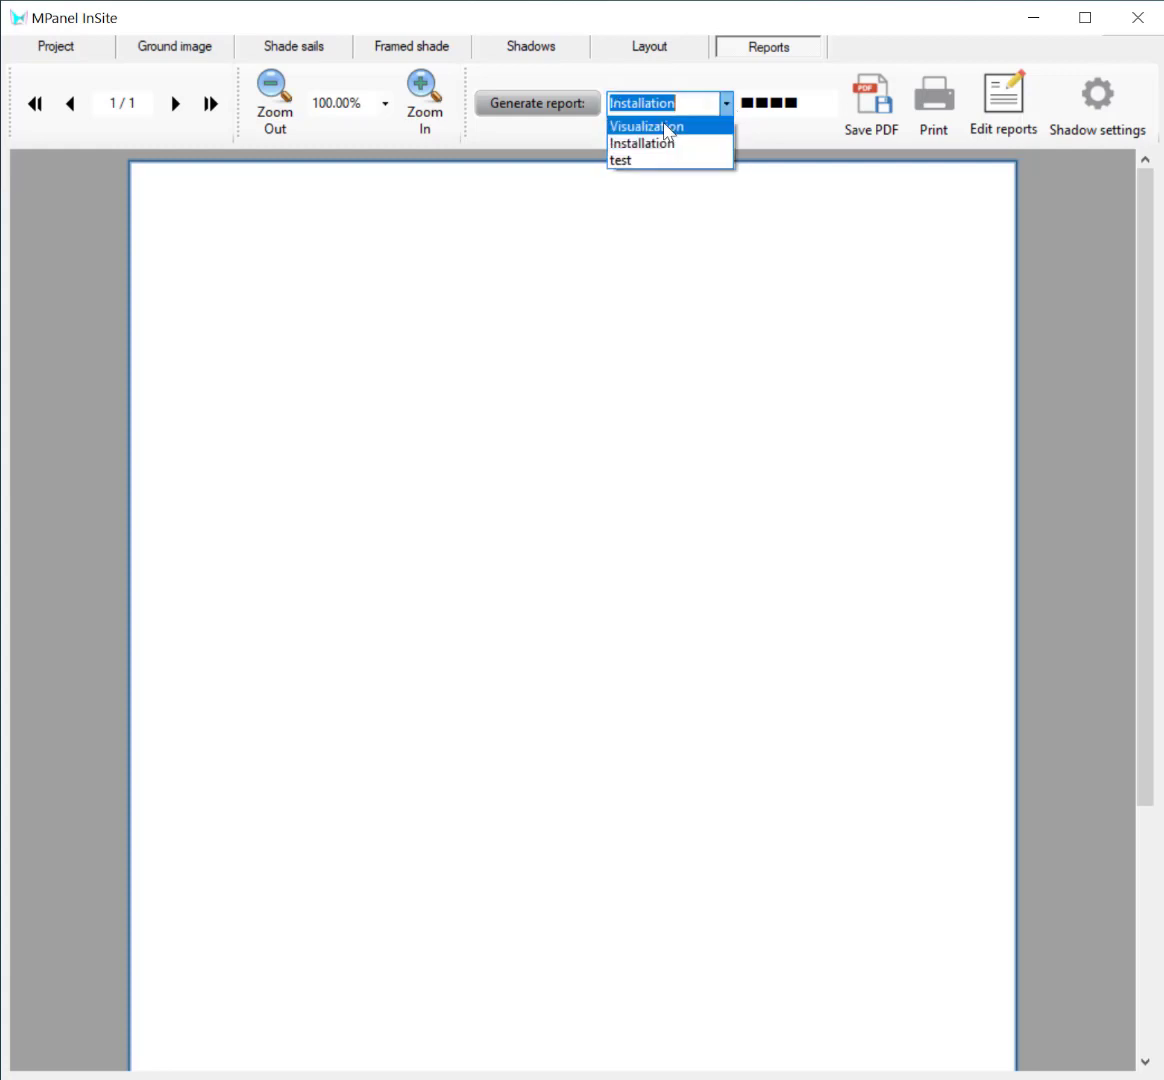
pyautogui.click(668, 126)
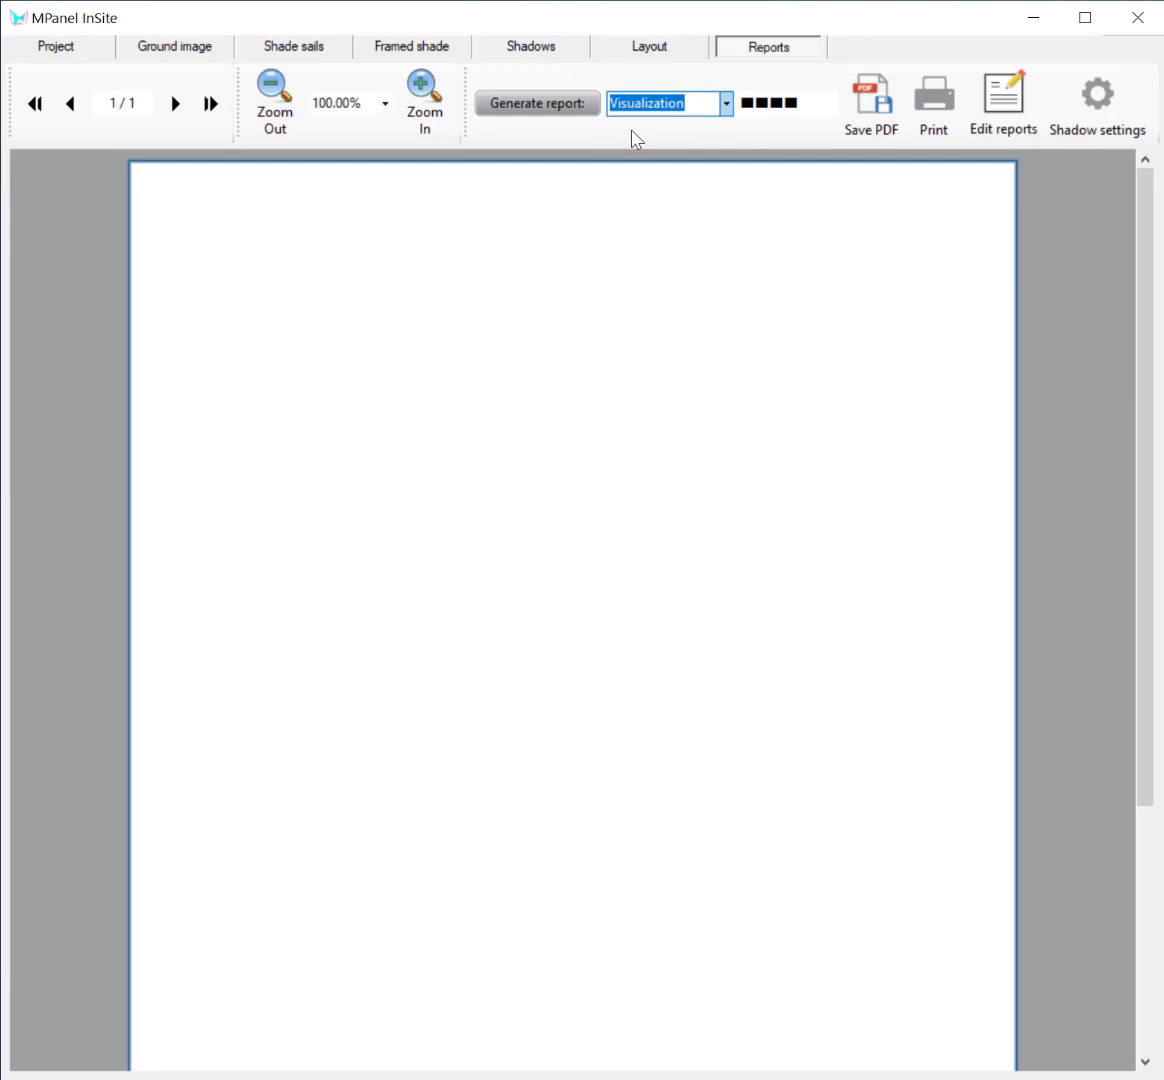
pyautogui.click(535, 104)
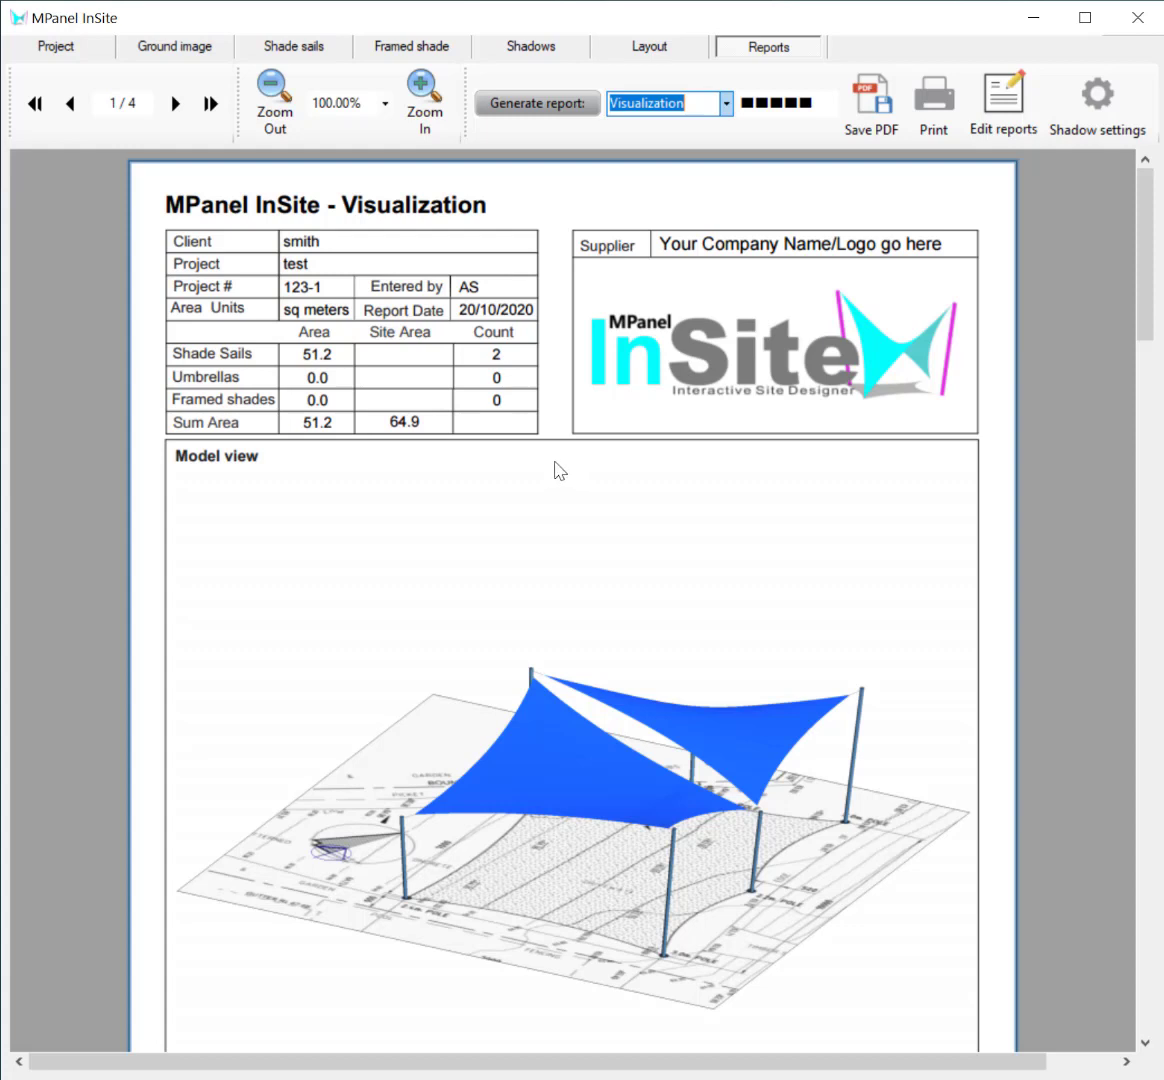
# - Examine the pages of the Visualization report, enlarging it to 125% and returning to 100%
pyautogui.click(1058, 424)
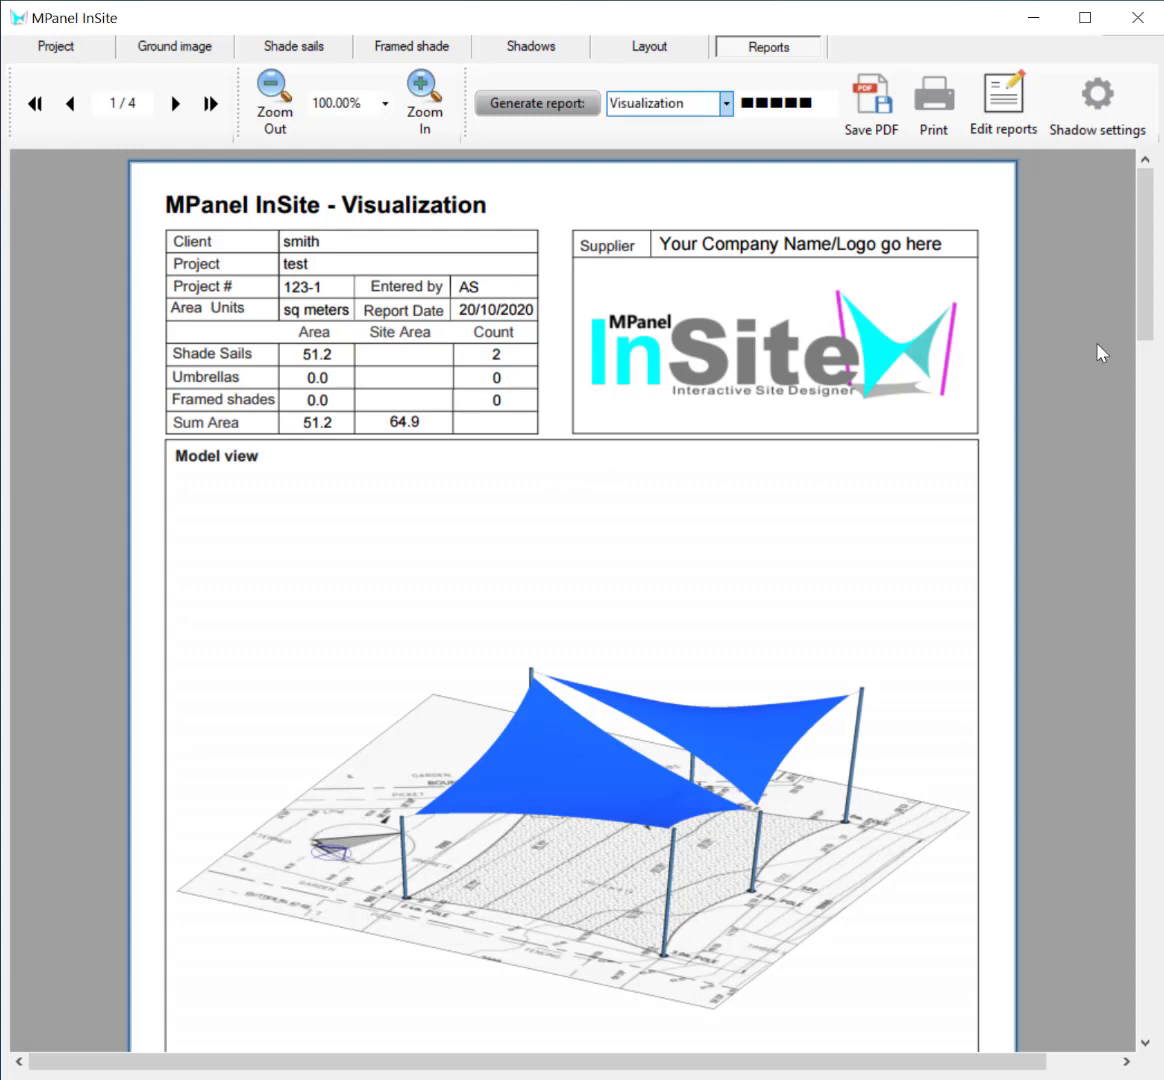
pyautogui.moveTo(1138, 280); pyautogui.dragTo(1138, 356)
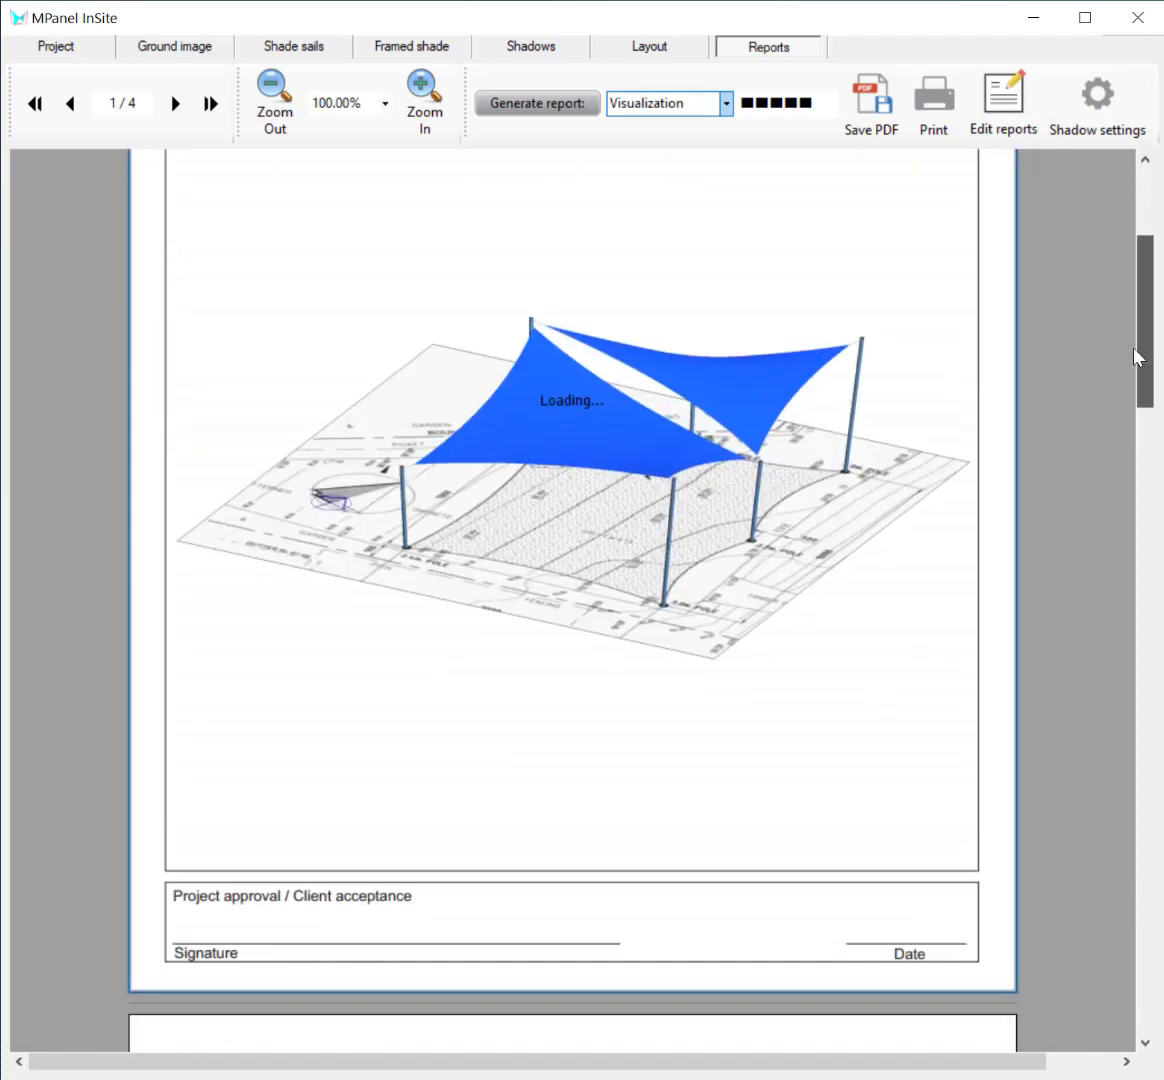
pyautogui.scroll(-3, 1022, 474)
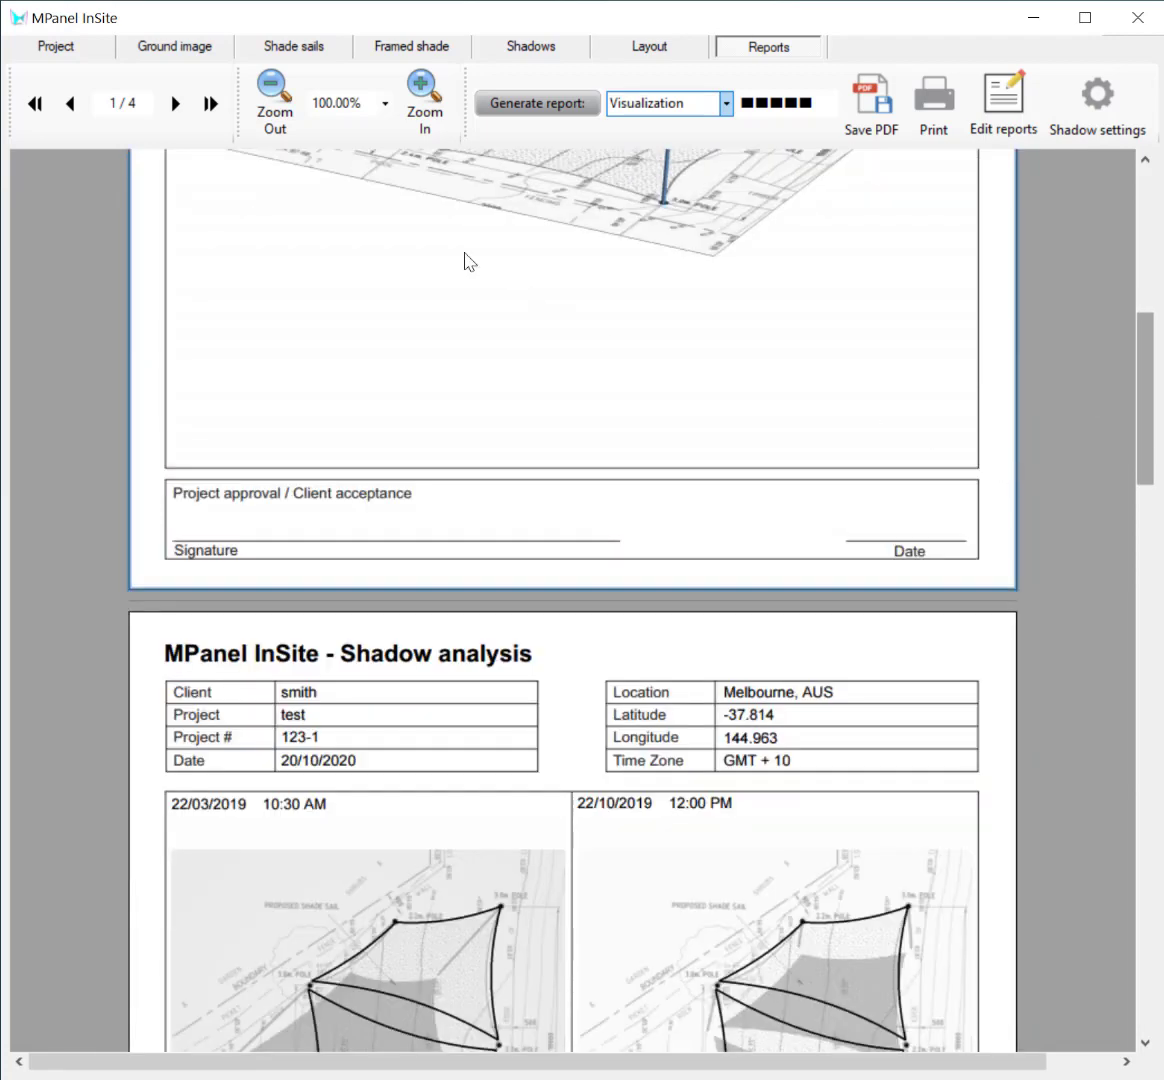
pyautogui.click(176, 104)
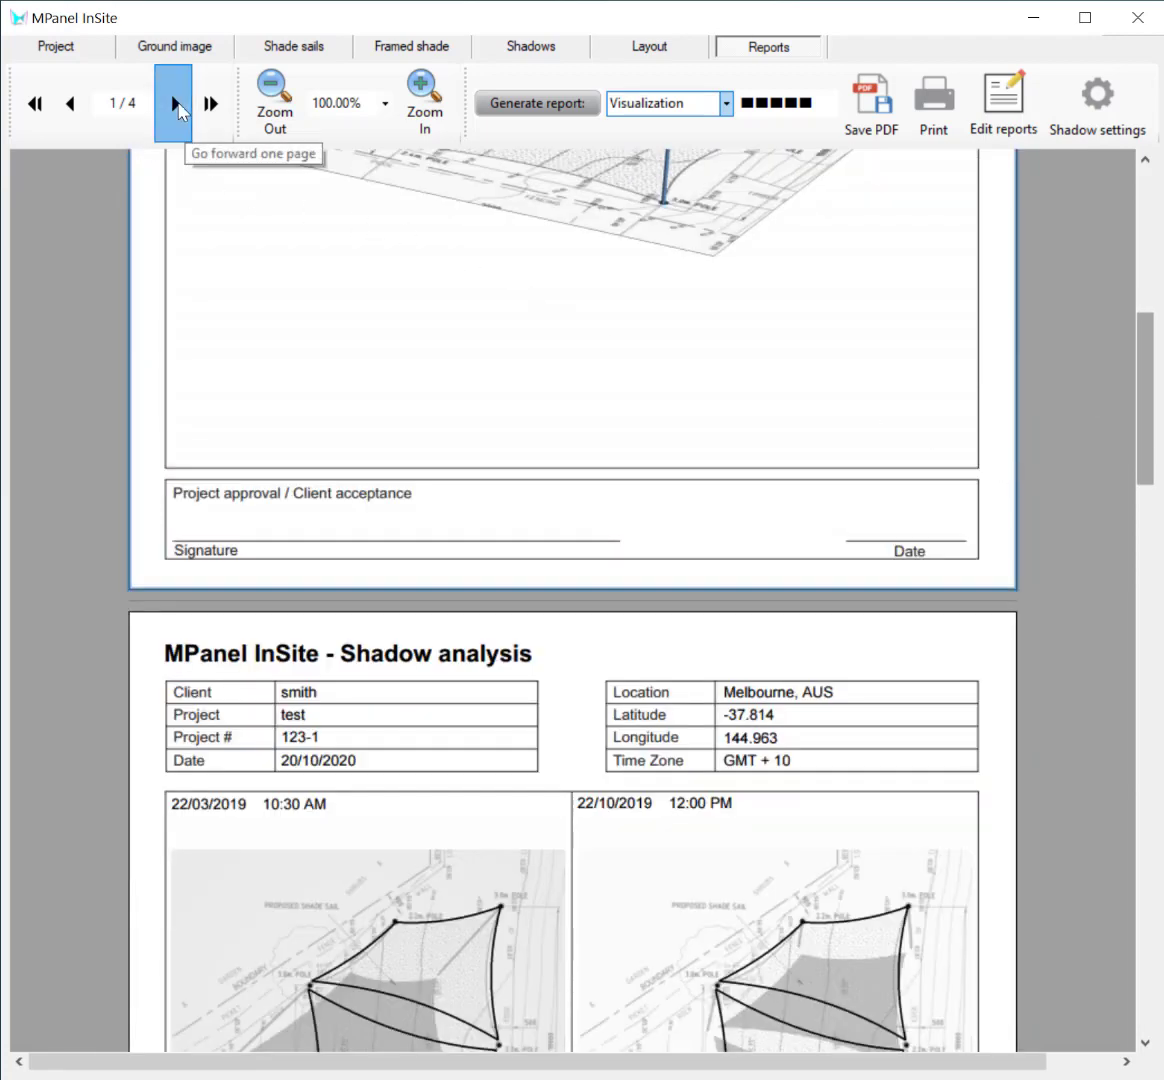
pyautogui.click(79, 106)
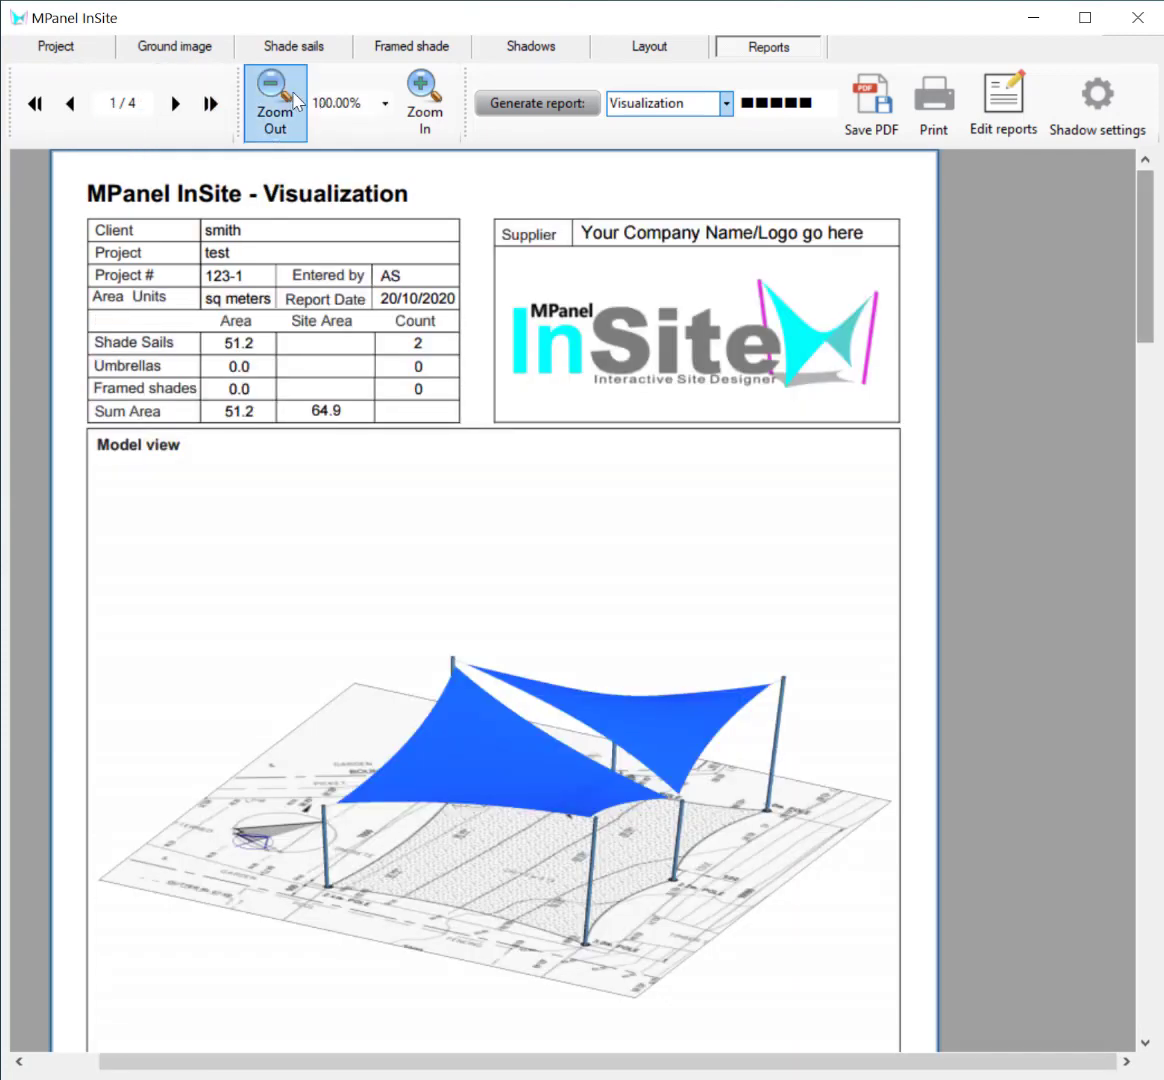
pyautogui.click(428, 100)
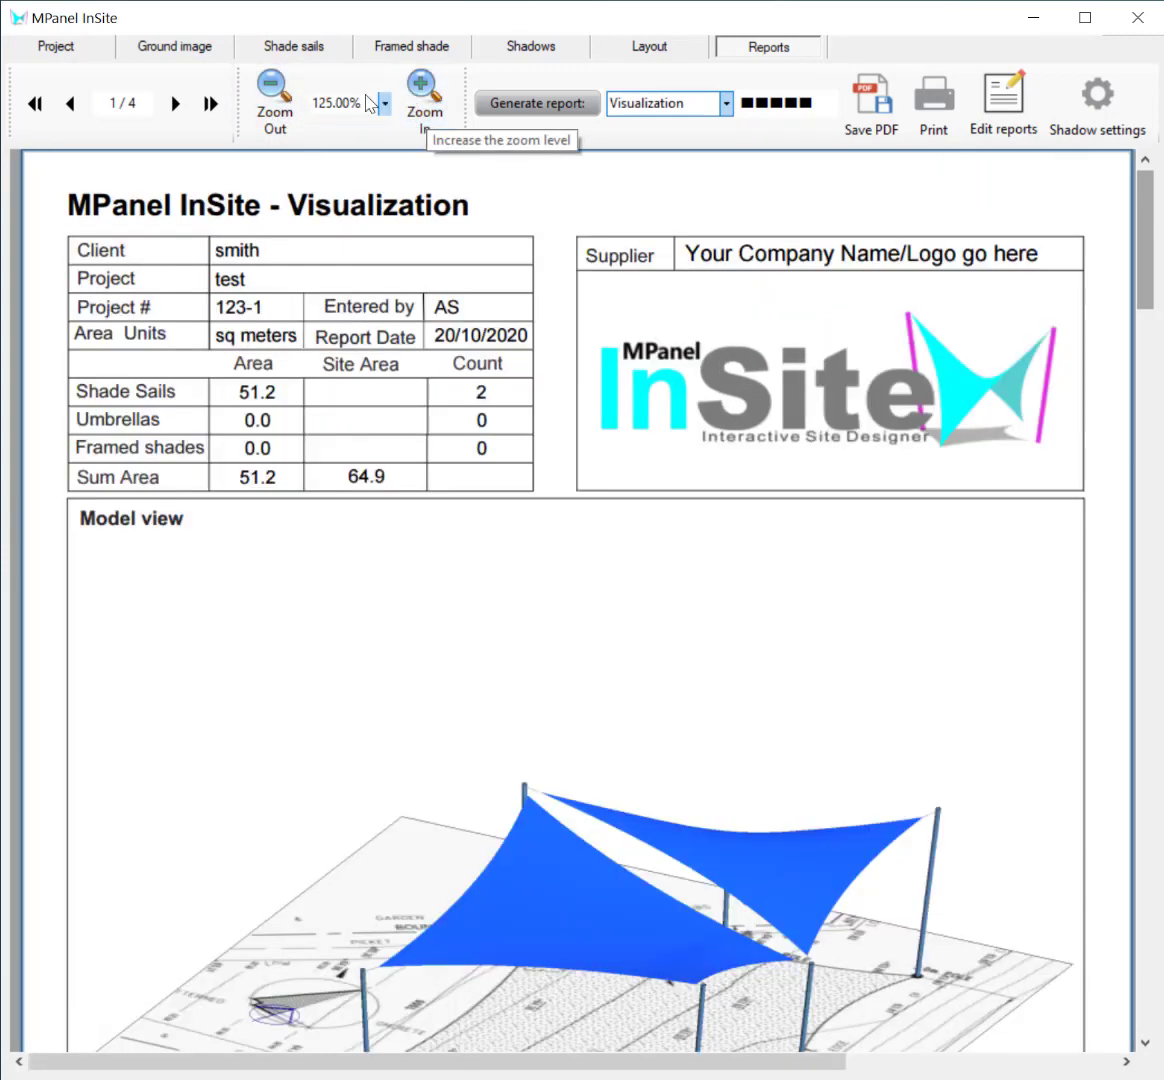
pyautogui.click(276, 102)
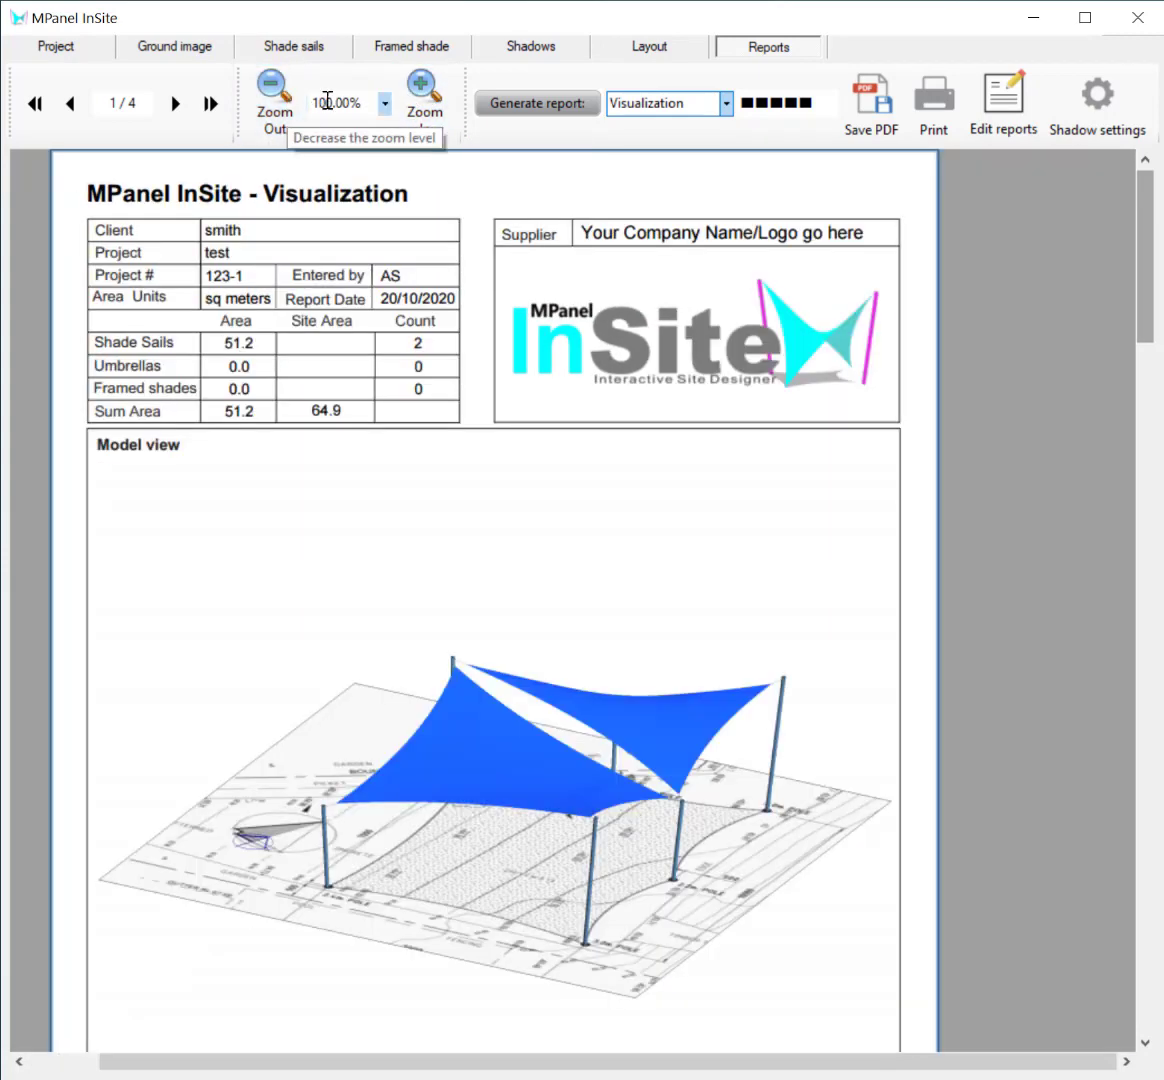
# - Open the report editor and remove the Layout-LS template from the Visualization report
pyautogui.click(1006, 124)
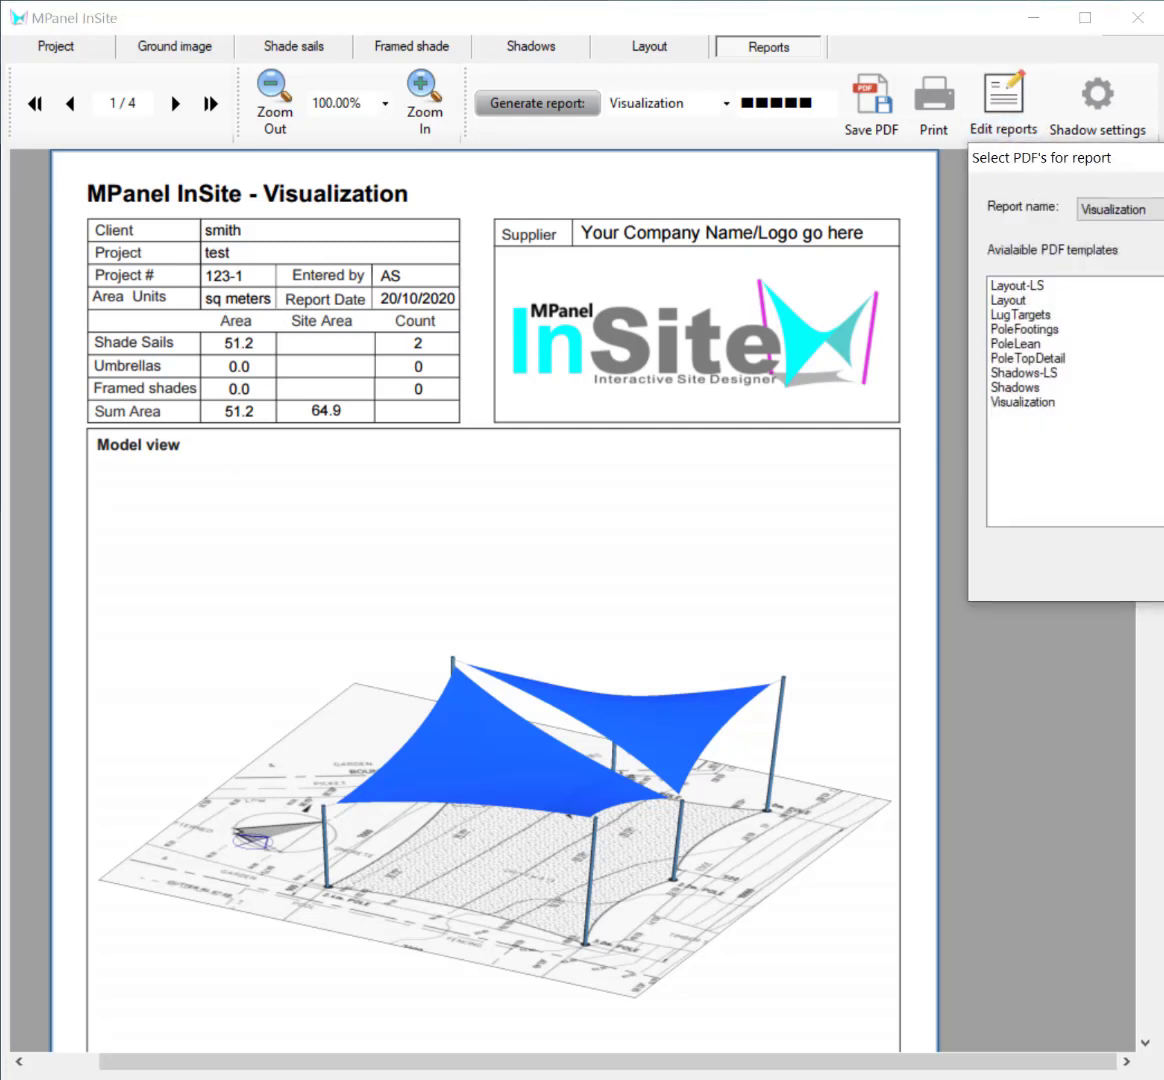
pyautogui.moveTo(1163, 163); pyautogui.dragTo(810, 213)
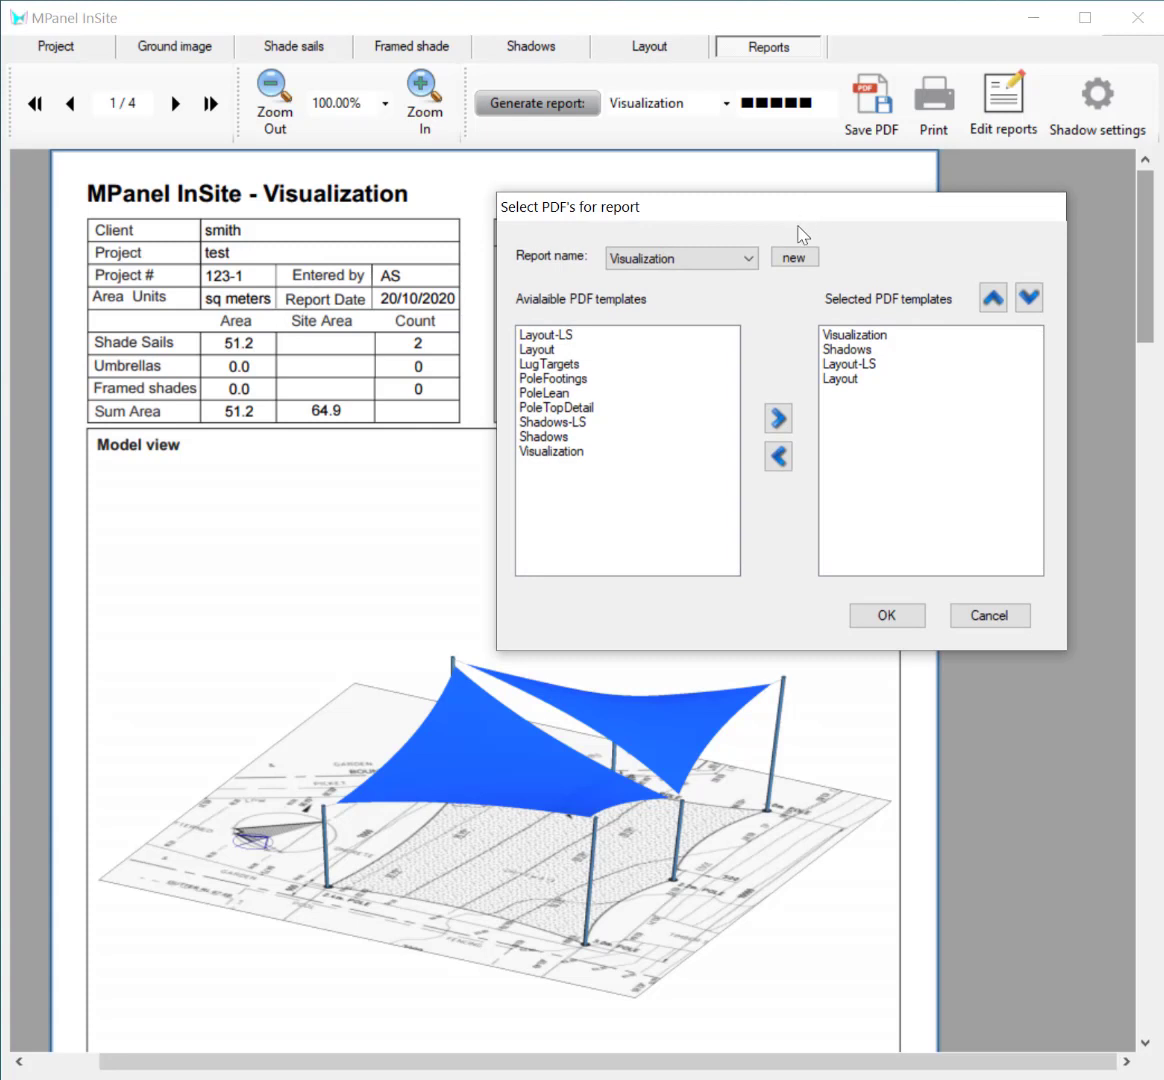
pyautogui.click(748, 259)
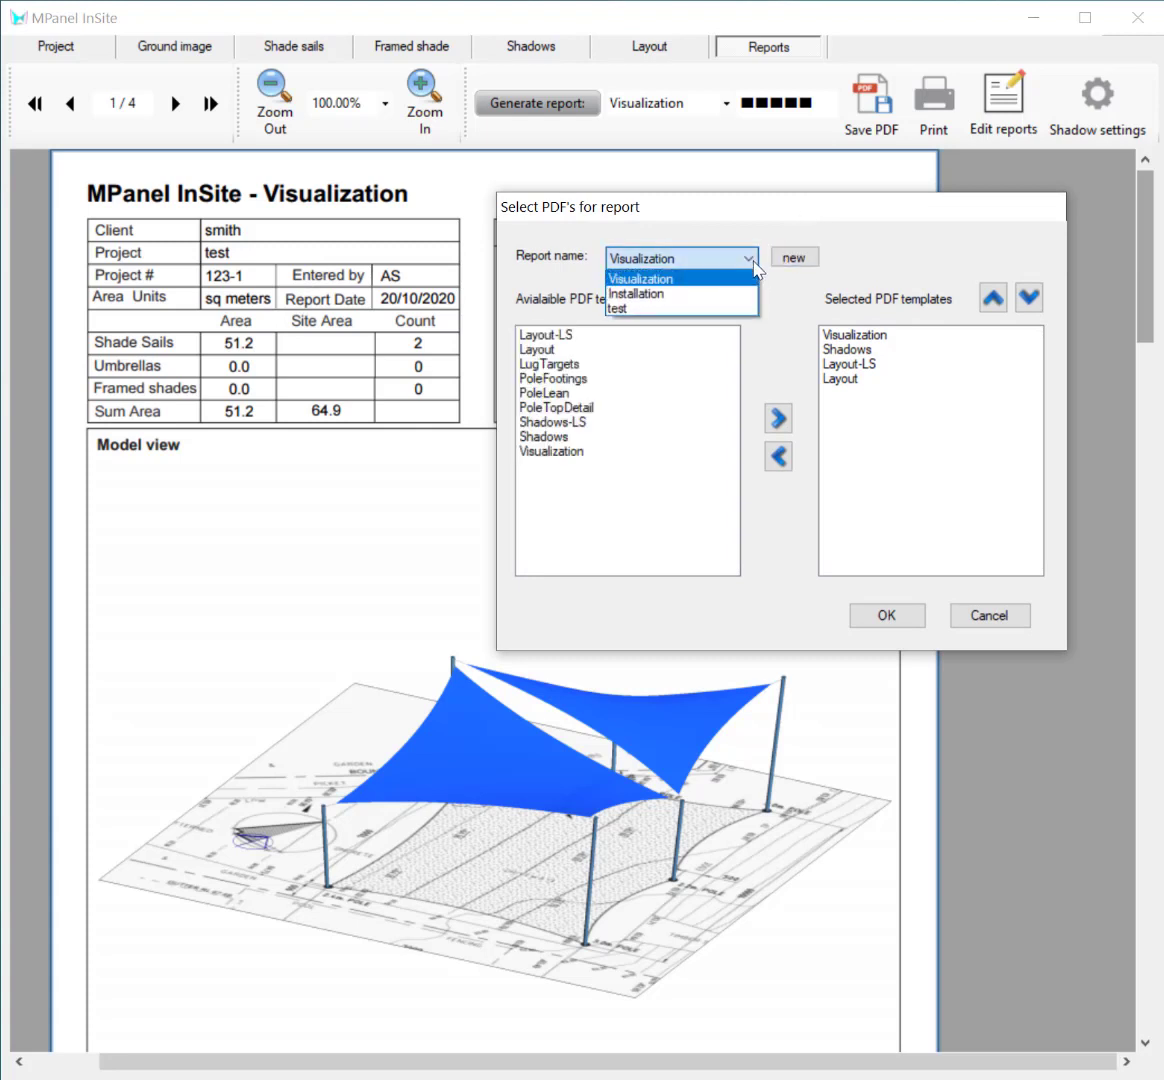
pyautogui.click(677, 277)
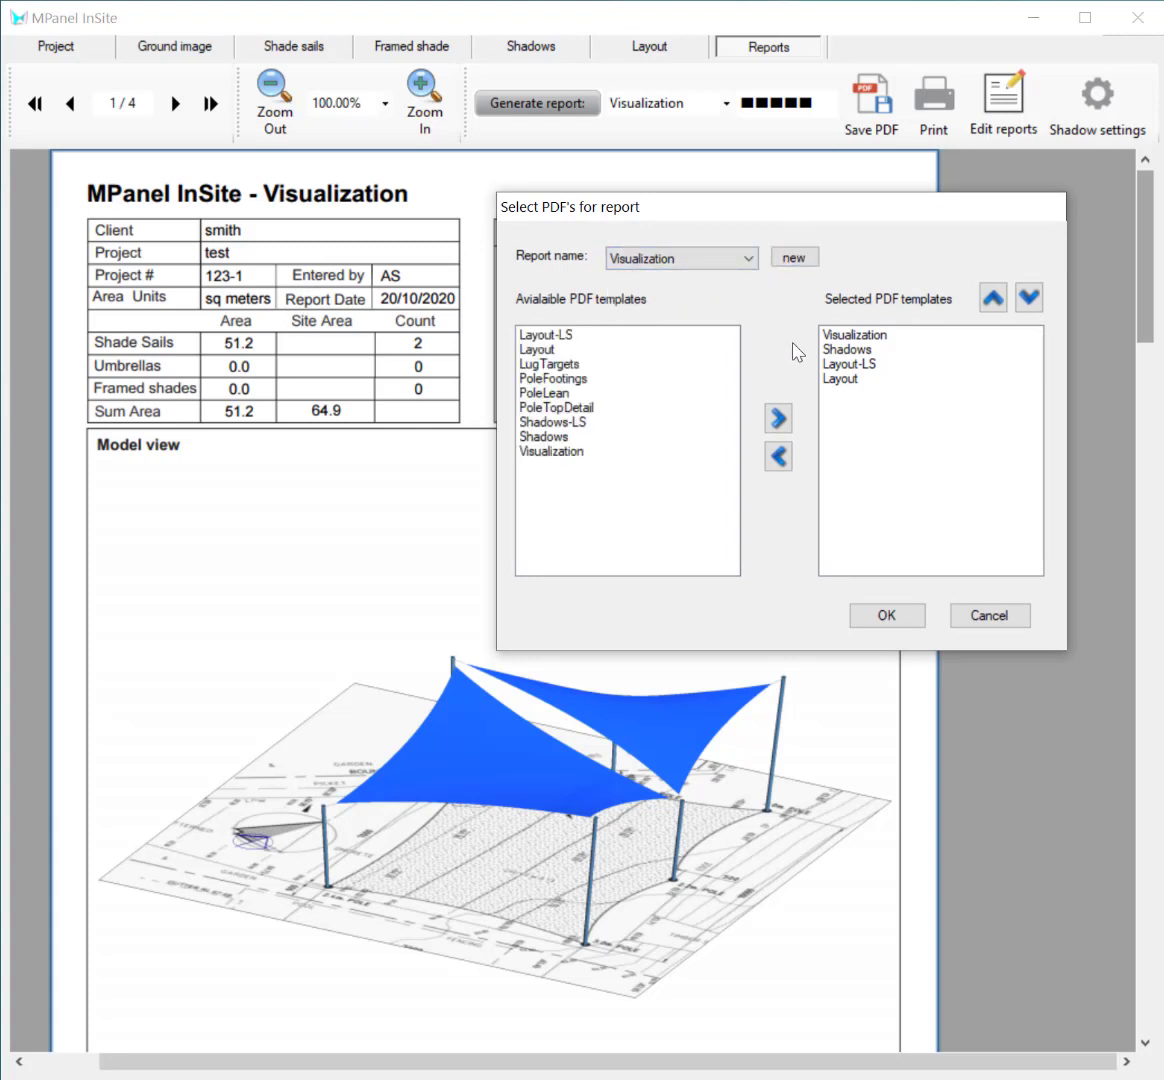
pyautogui.click(857, 366)
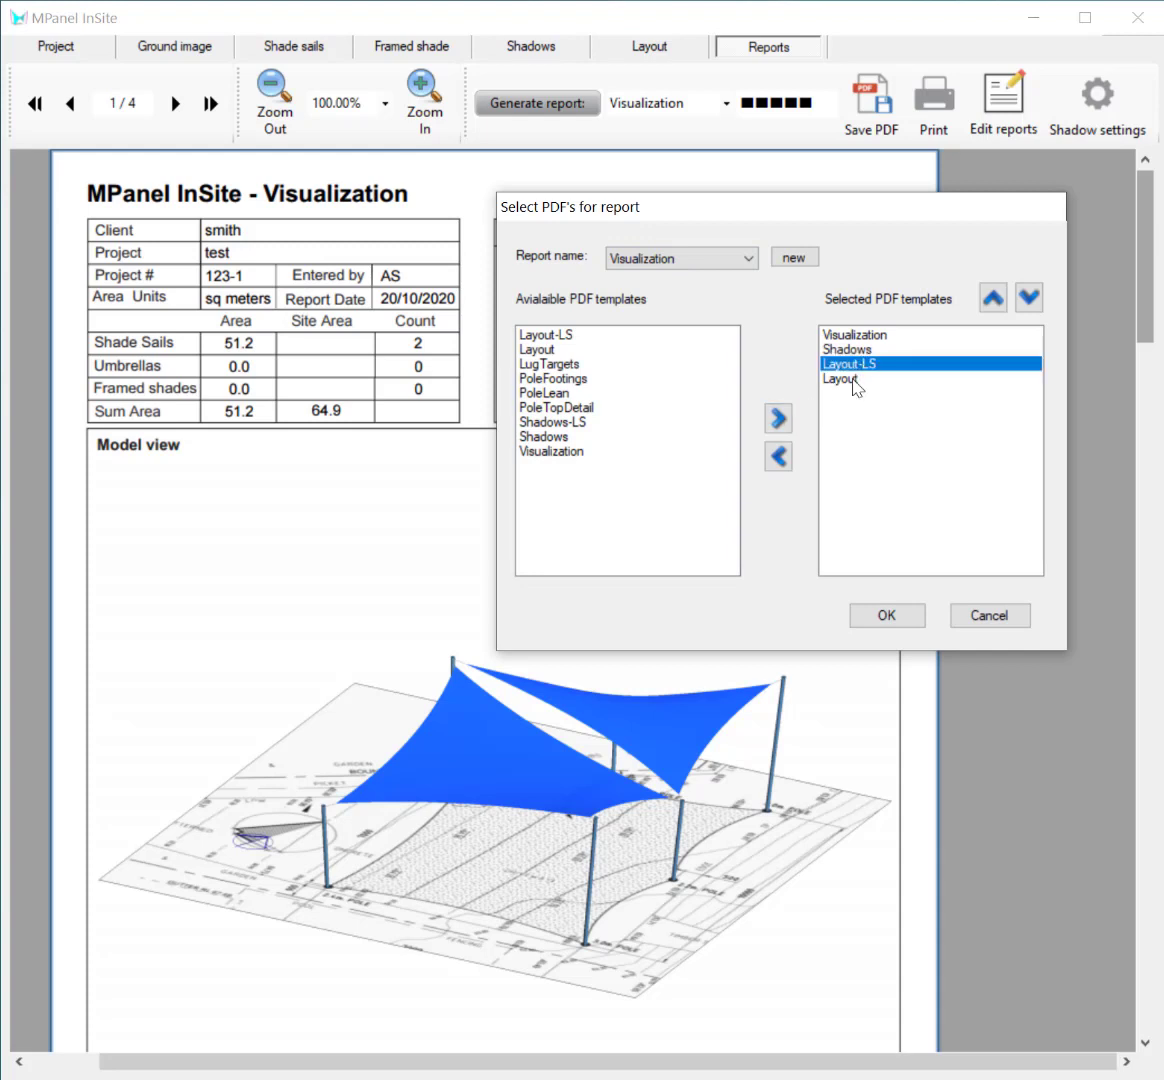
pyautogui.click(778, 456)
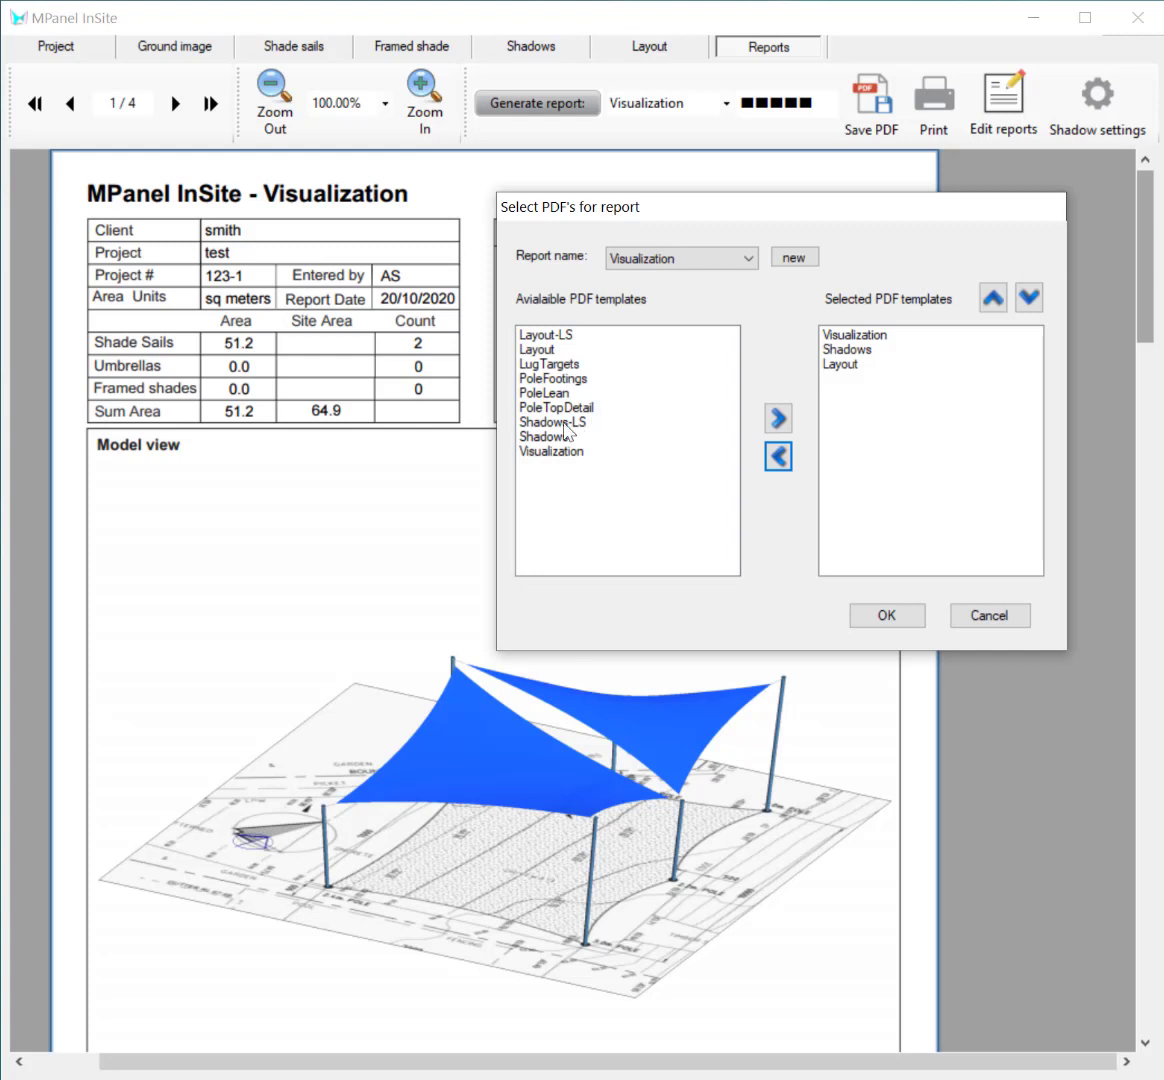
# - Add the Layout-LS template back to the Visualization report, move it above Layout, and confirm the selection
pyautogui.click(565, 424)
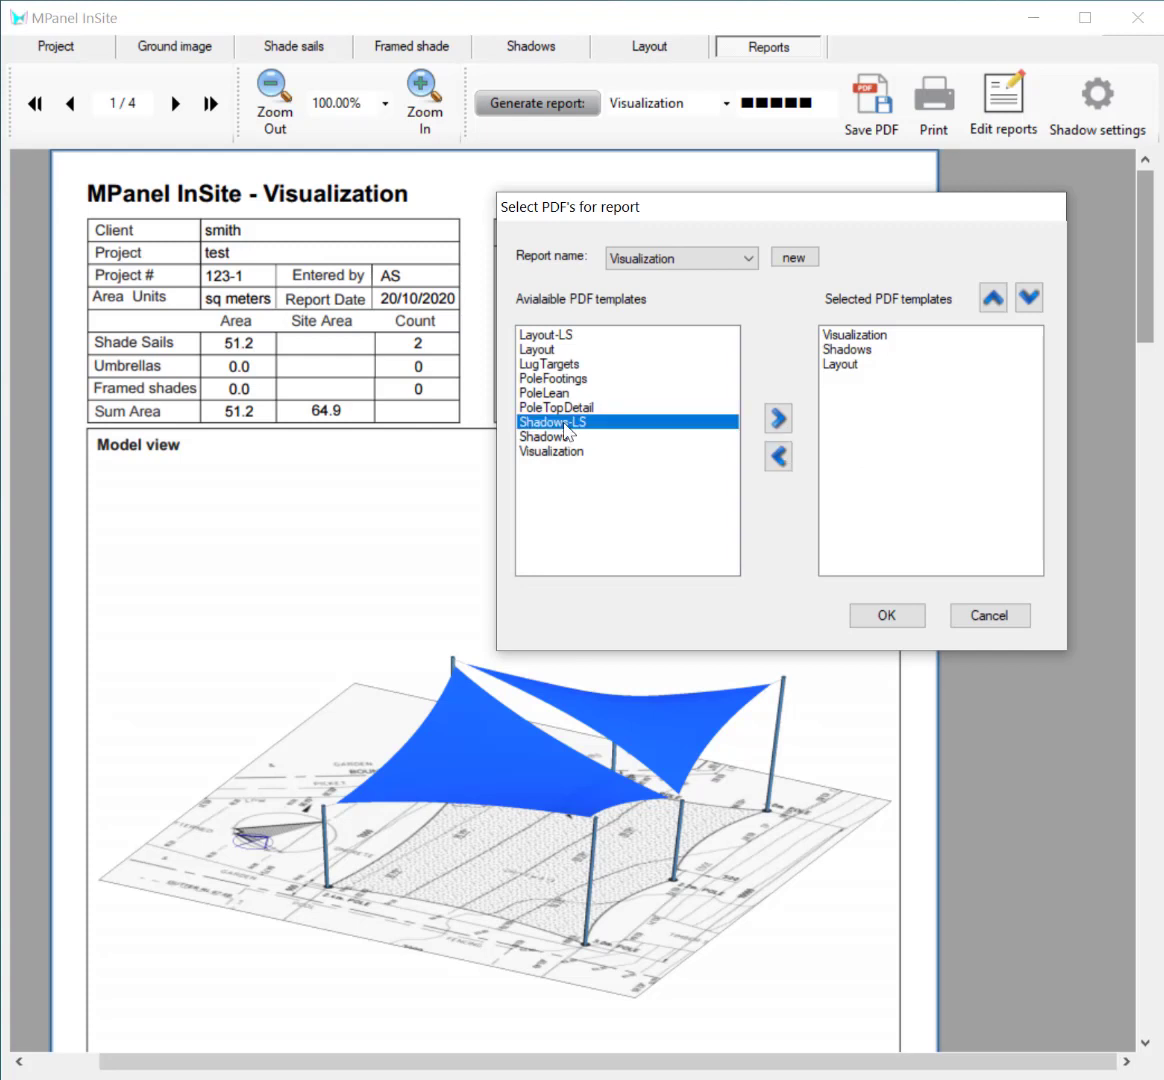
pyautogui.click(566, 337)
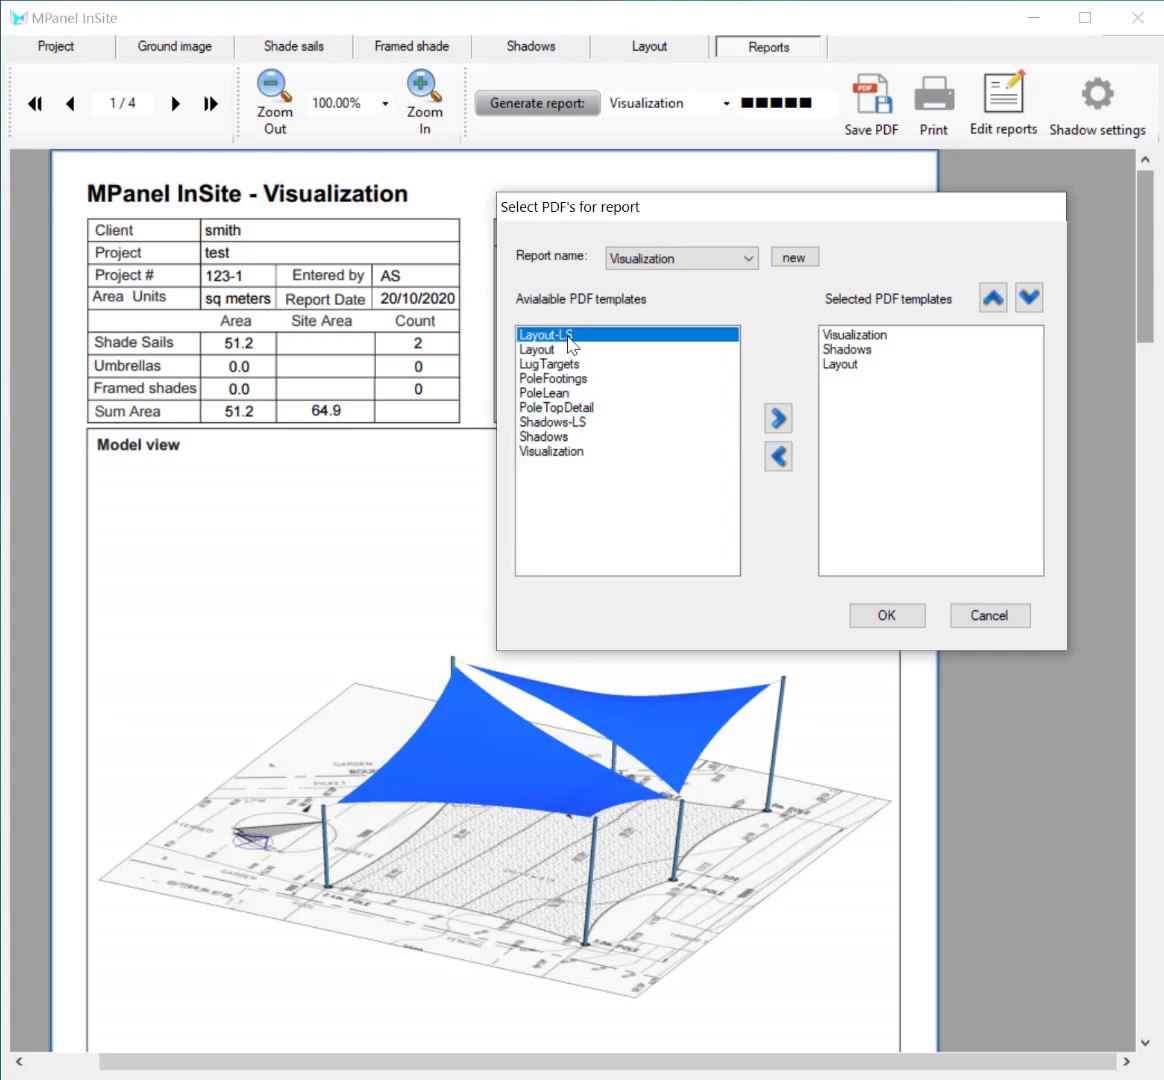
pyautogui.click(779, 419)
pyautogui.click(857, 380)
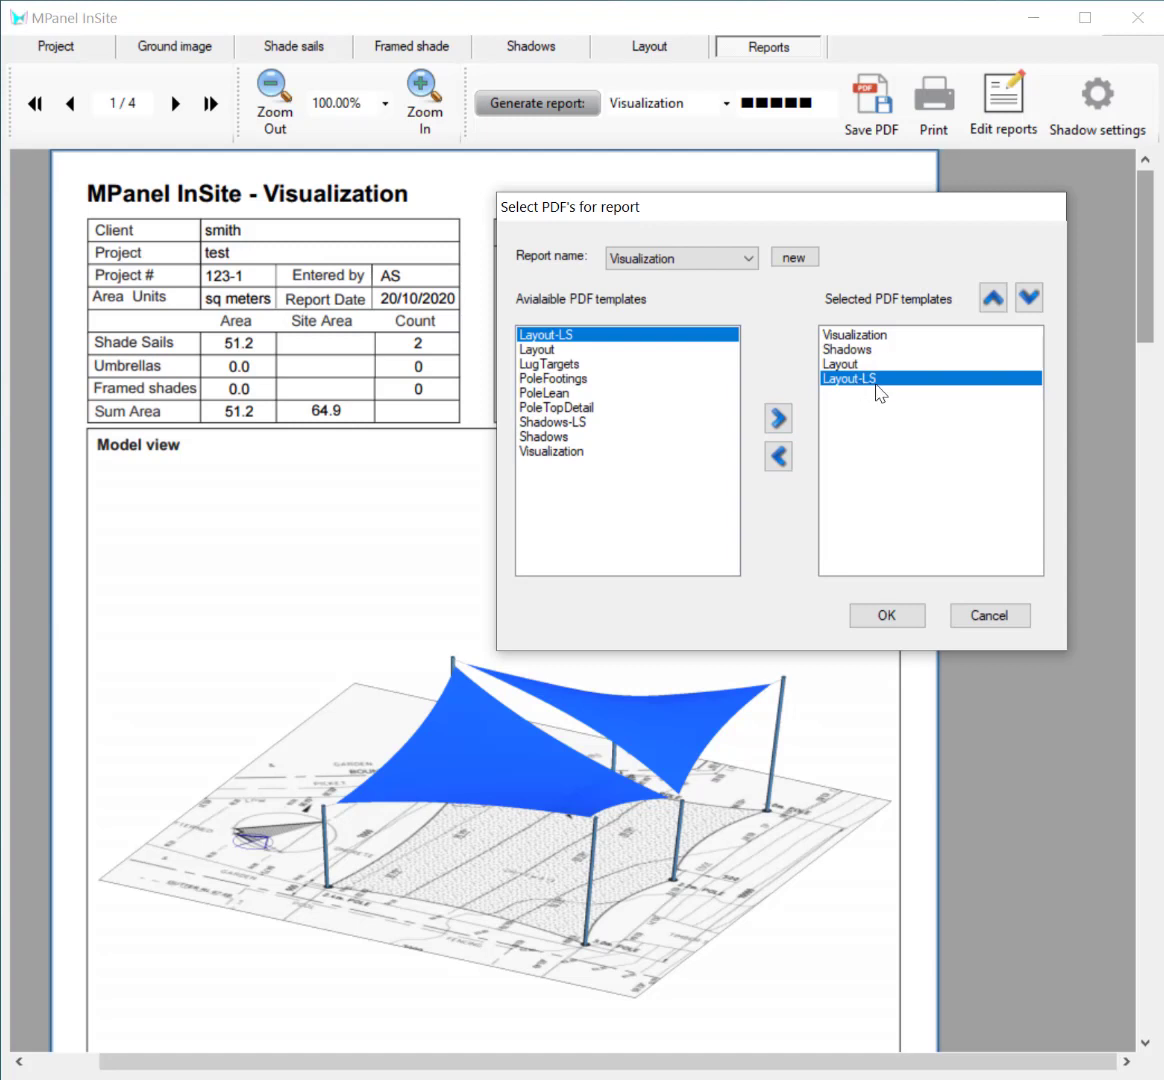
pyautogui.click(993, 297)
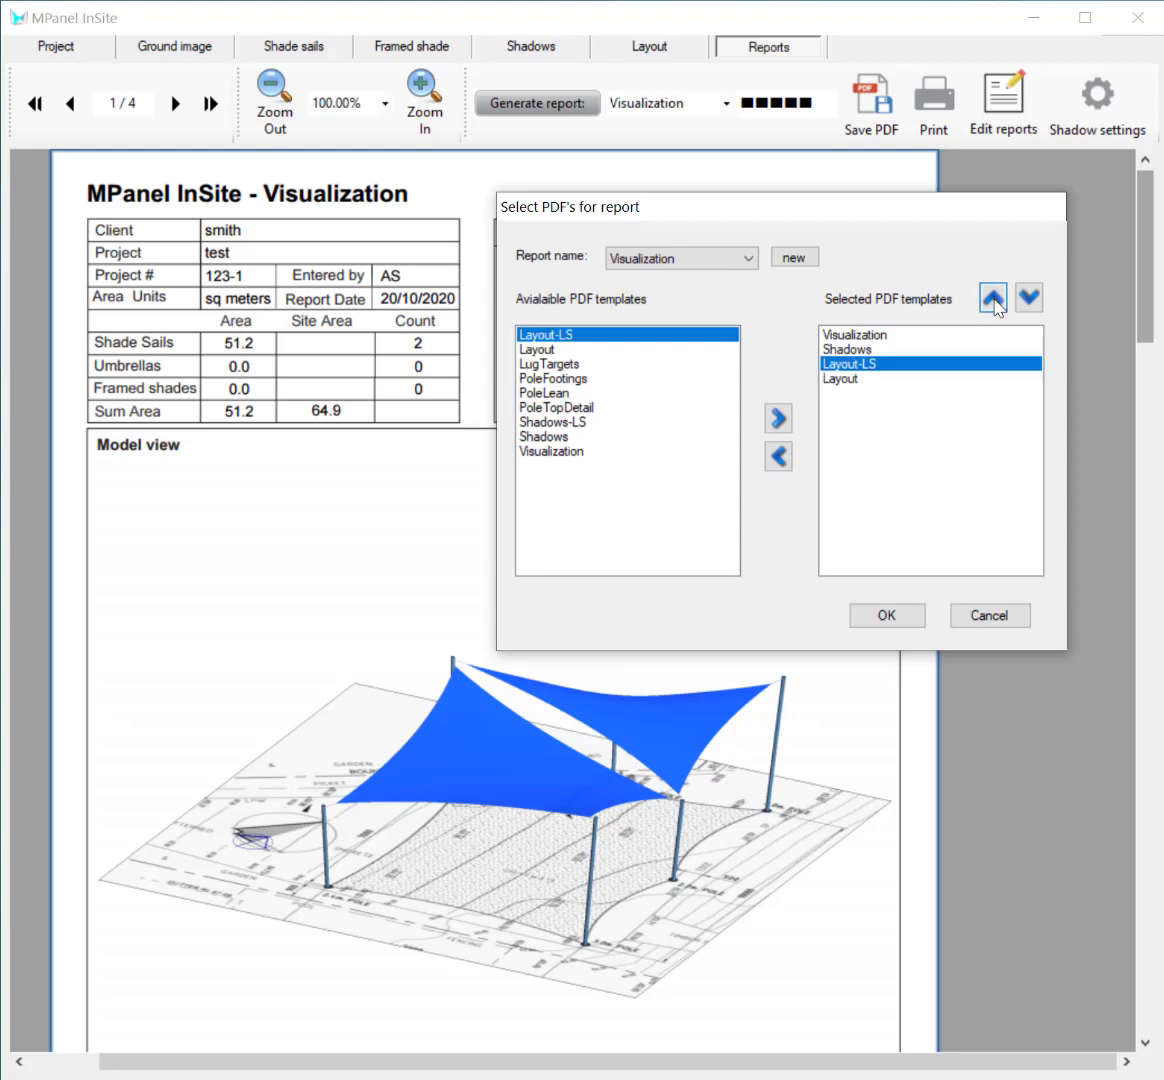
pyautogui.click(887, 617)
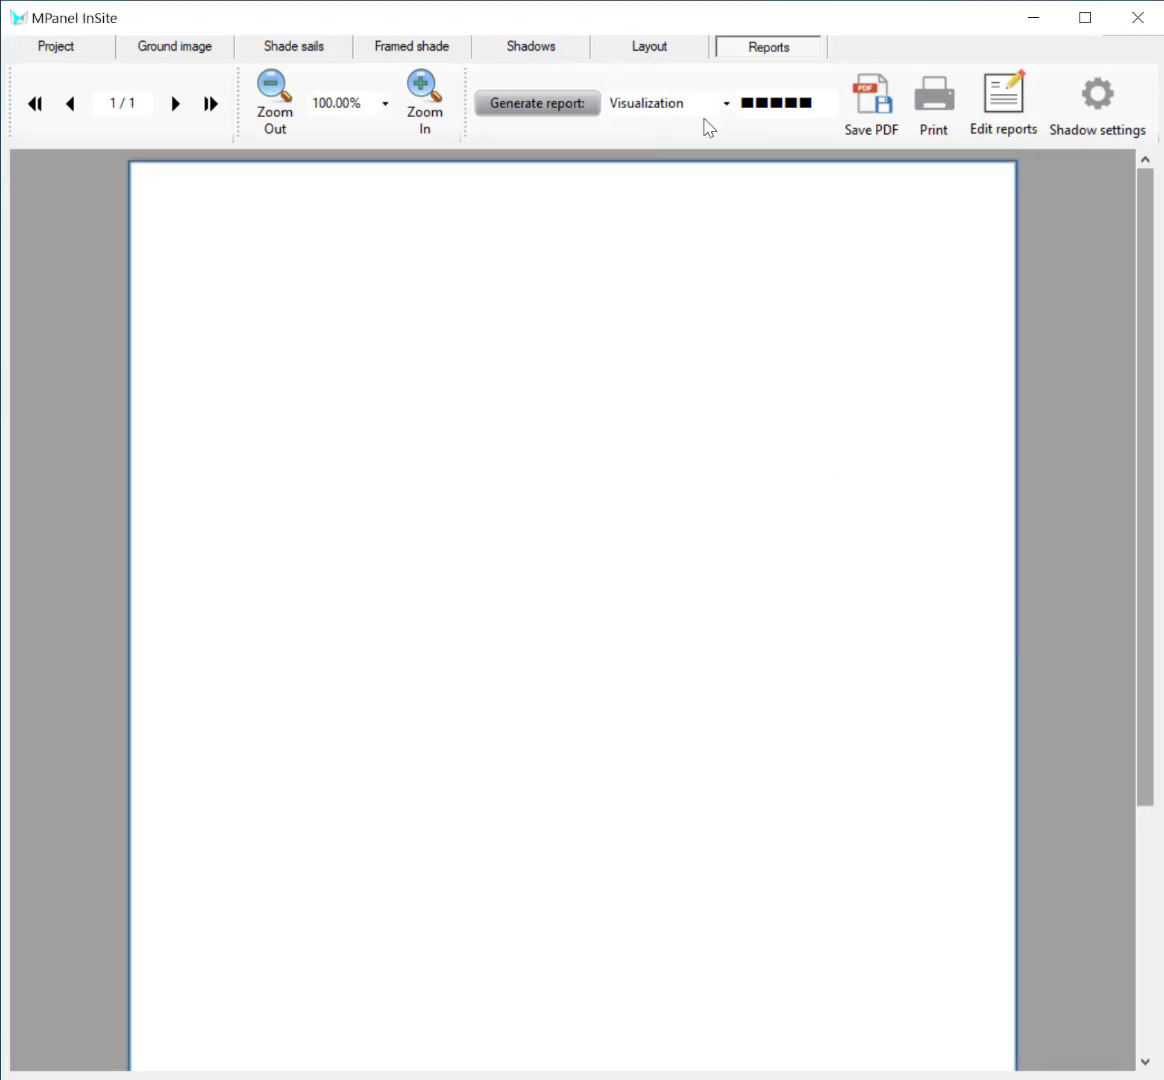
# - Create a new report named Sail Poles that contains the PoleTopDetail template
pyautogui.click(986, 130)
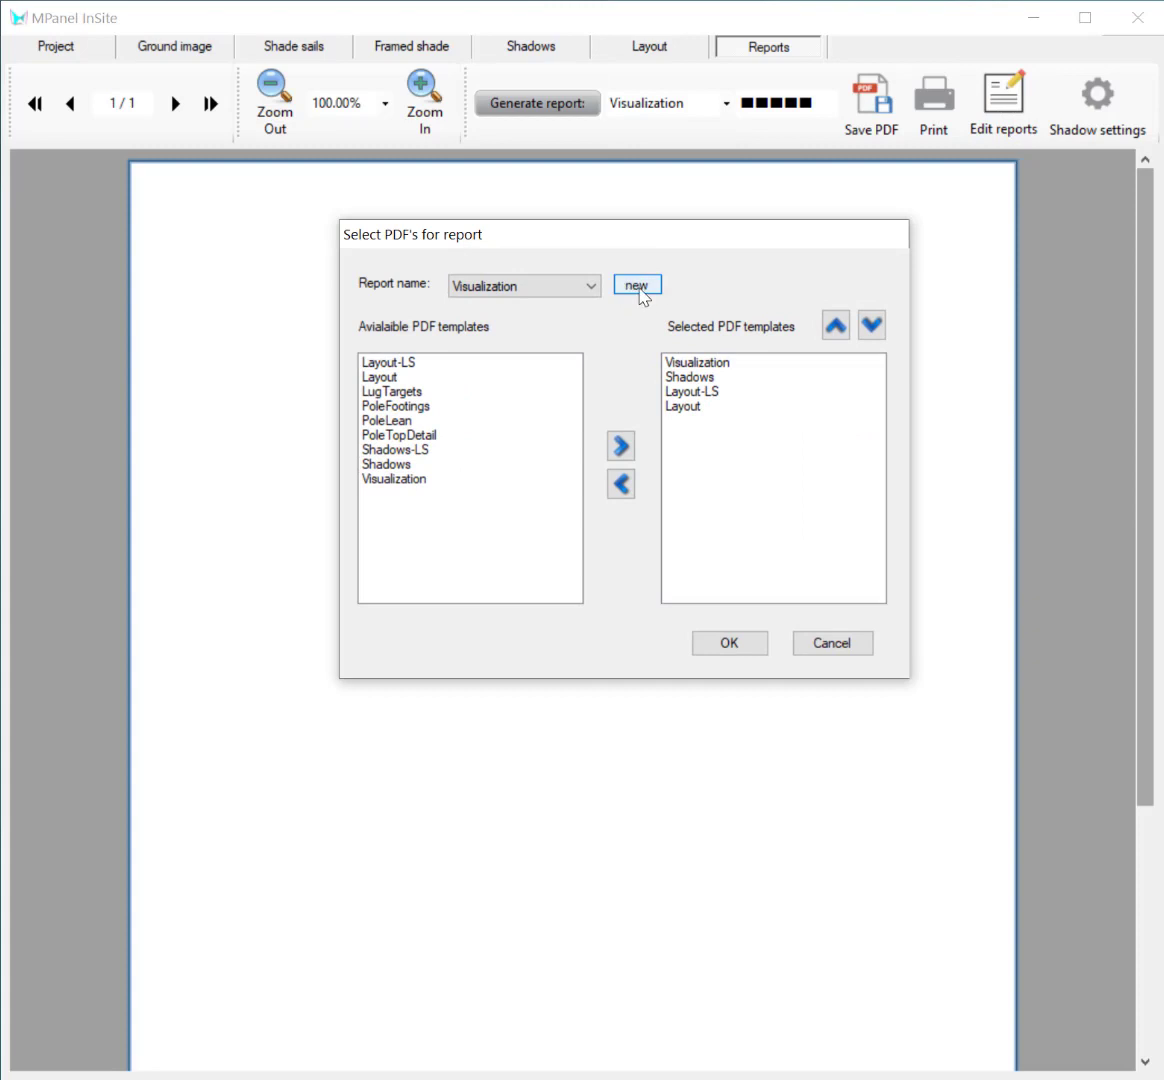
pyautogui.click(636, 286)
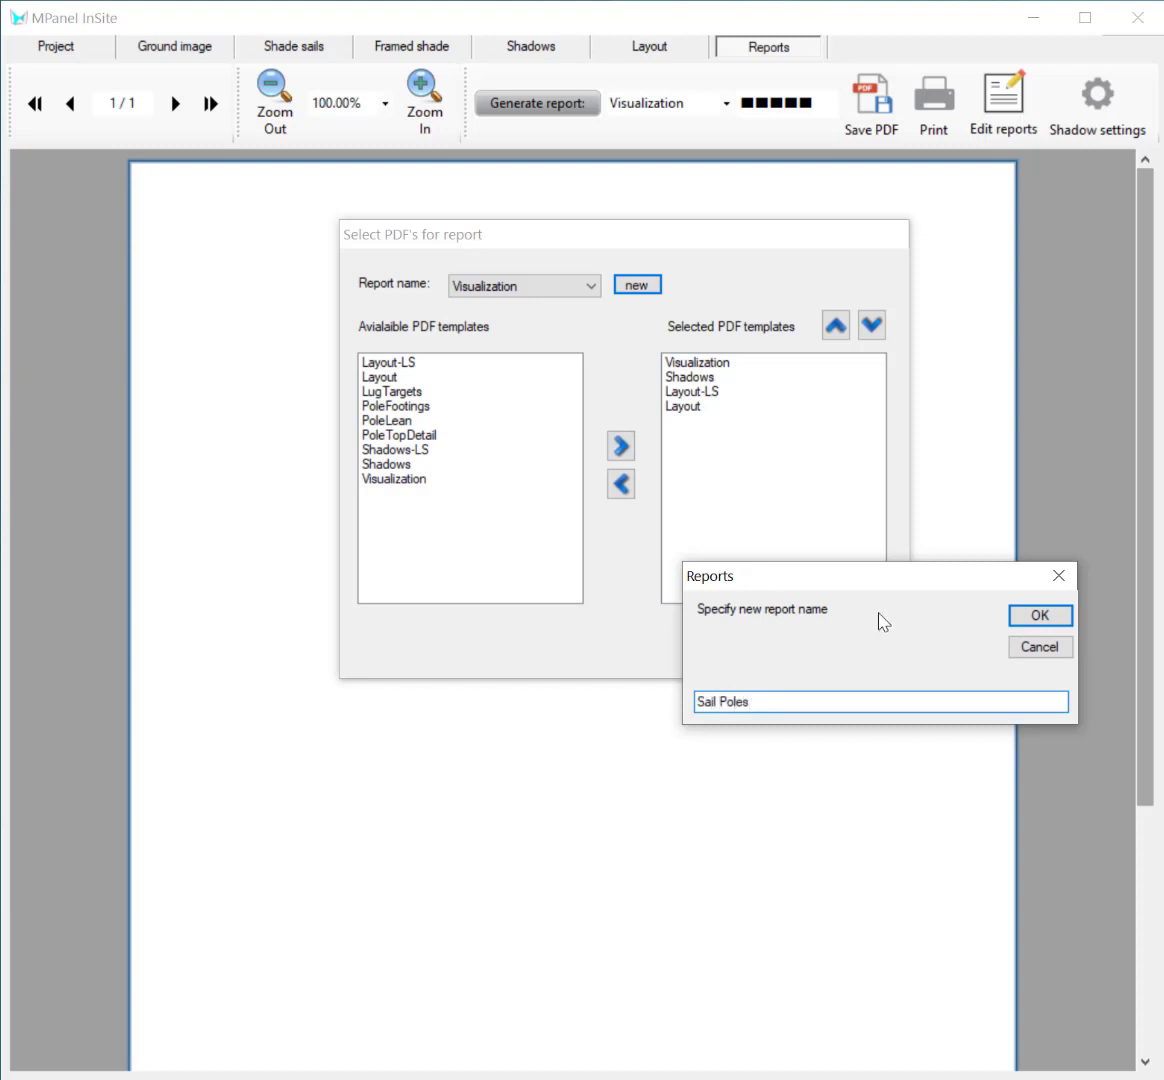
pyautogui.click(1044, 618)
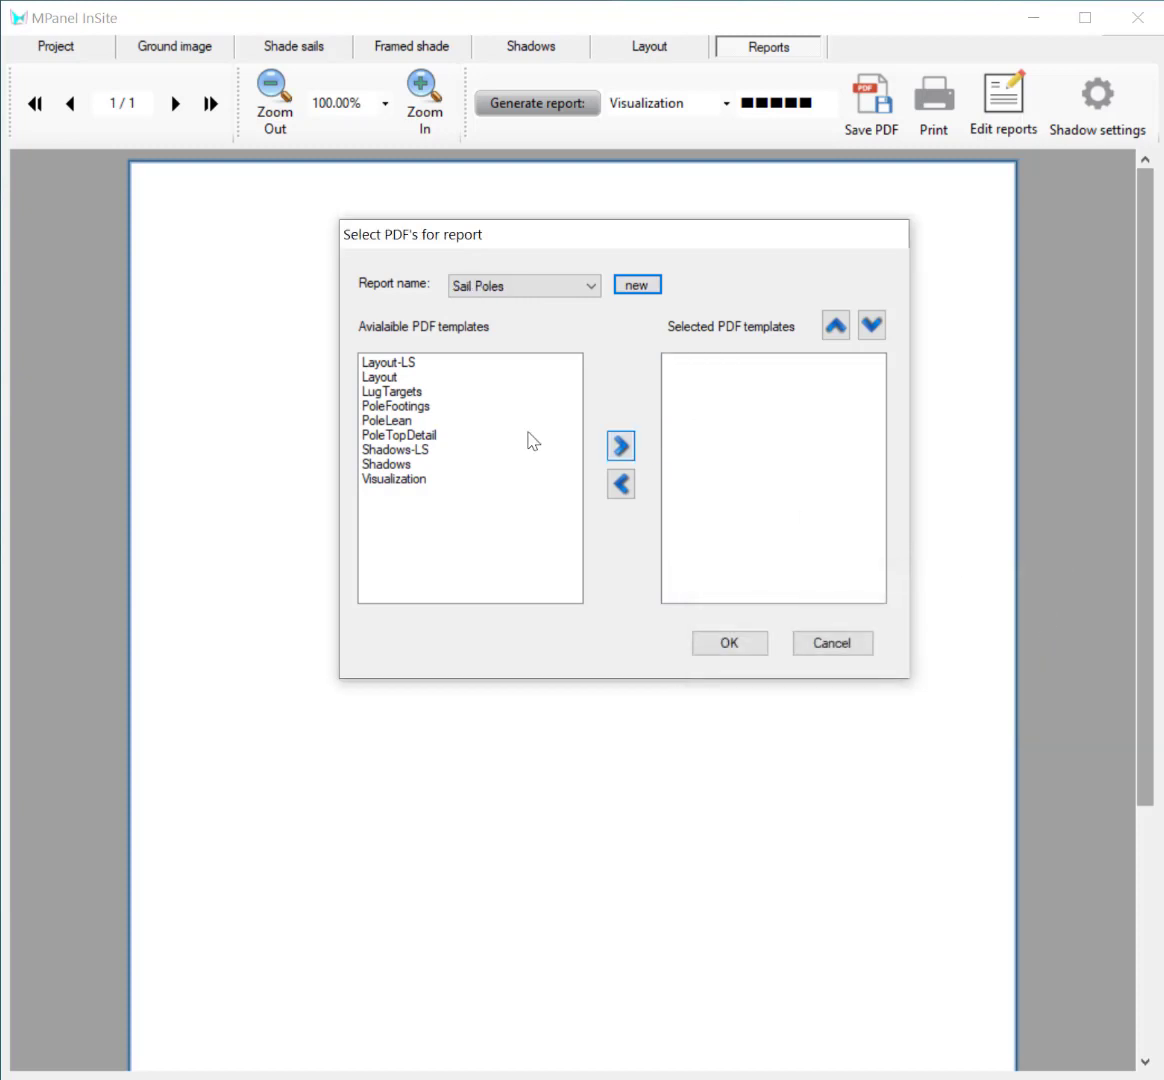
pyautogui.click(440, 435)
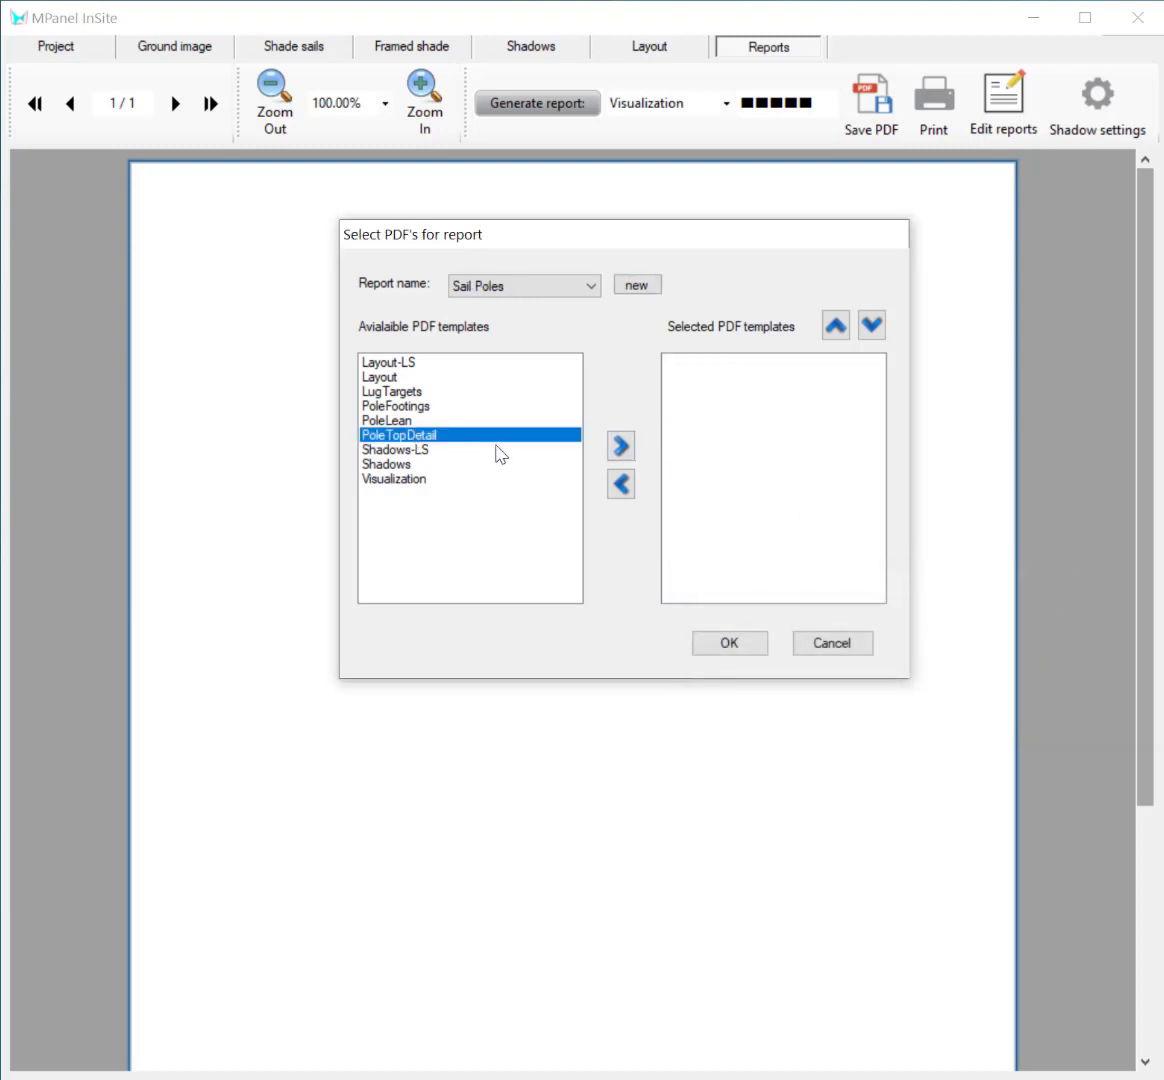
pyautogui.click(621, 446)
pyautogui.click(733, 644)
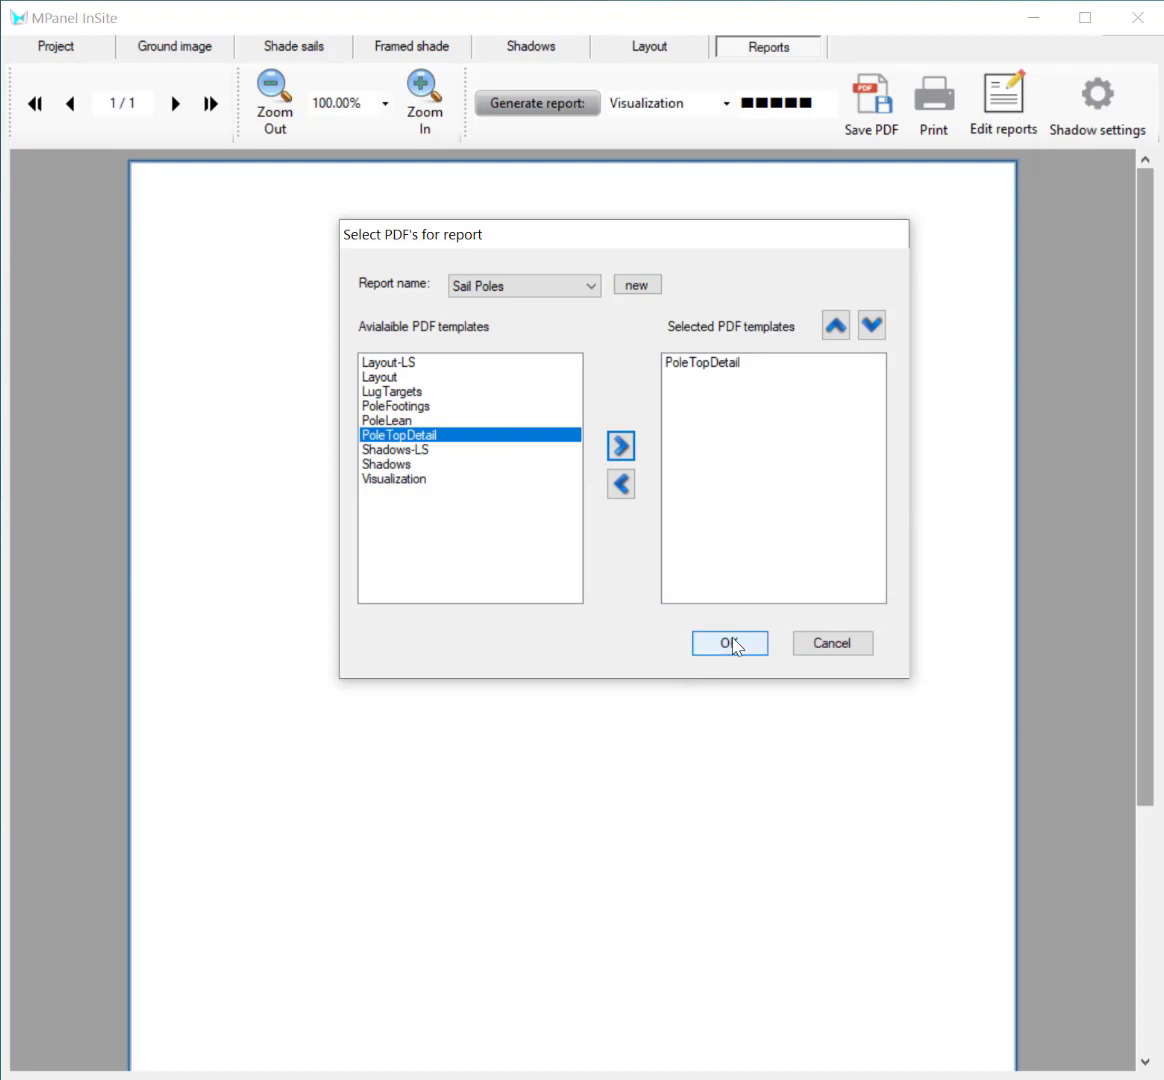
# - Choose the Sail Poles report type and generate its report
pyautogui.click(726, 104)
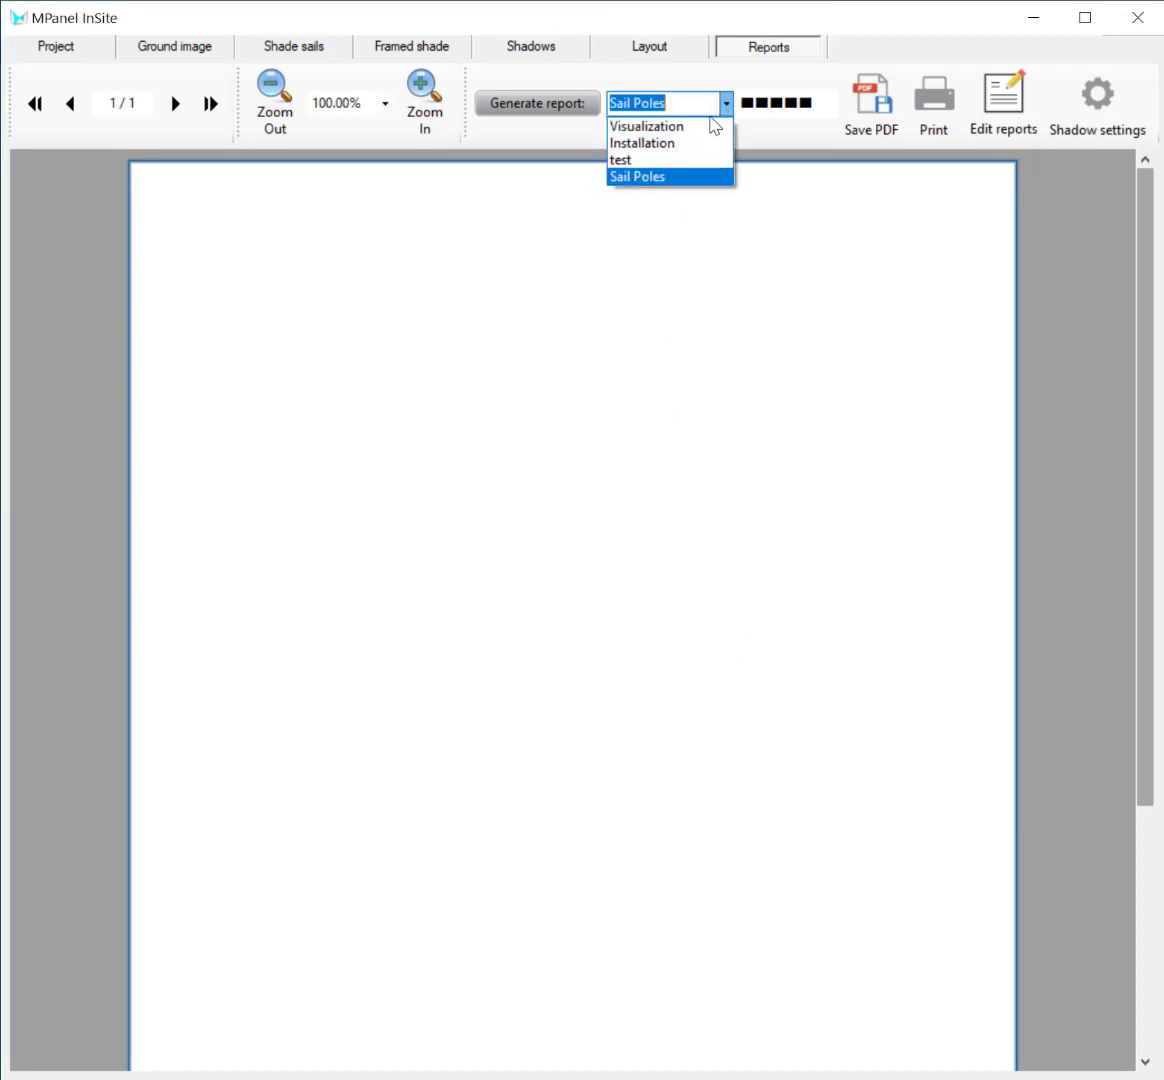
pyautogui.click(648, 177)
pyautogui.click(551, 115)
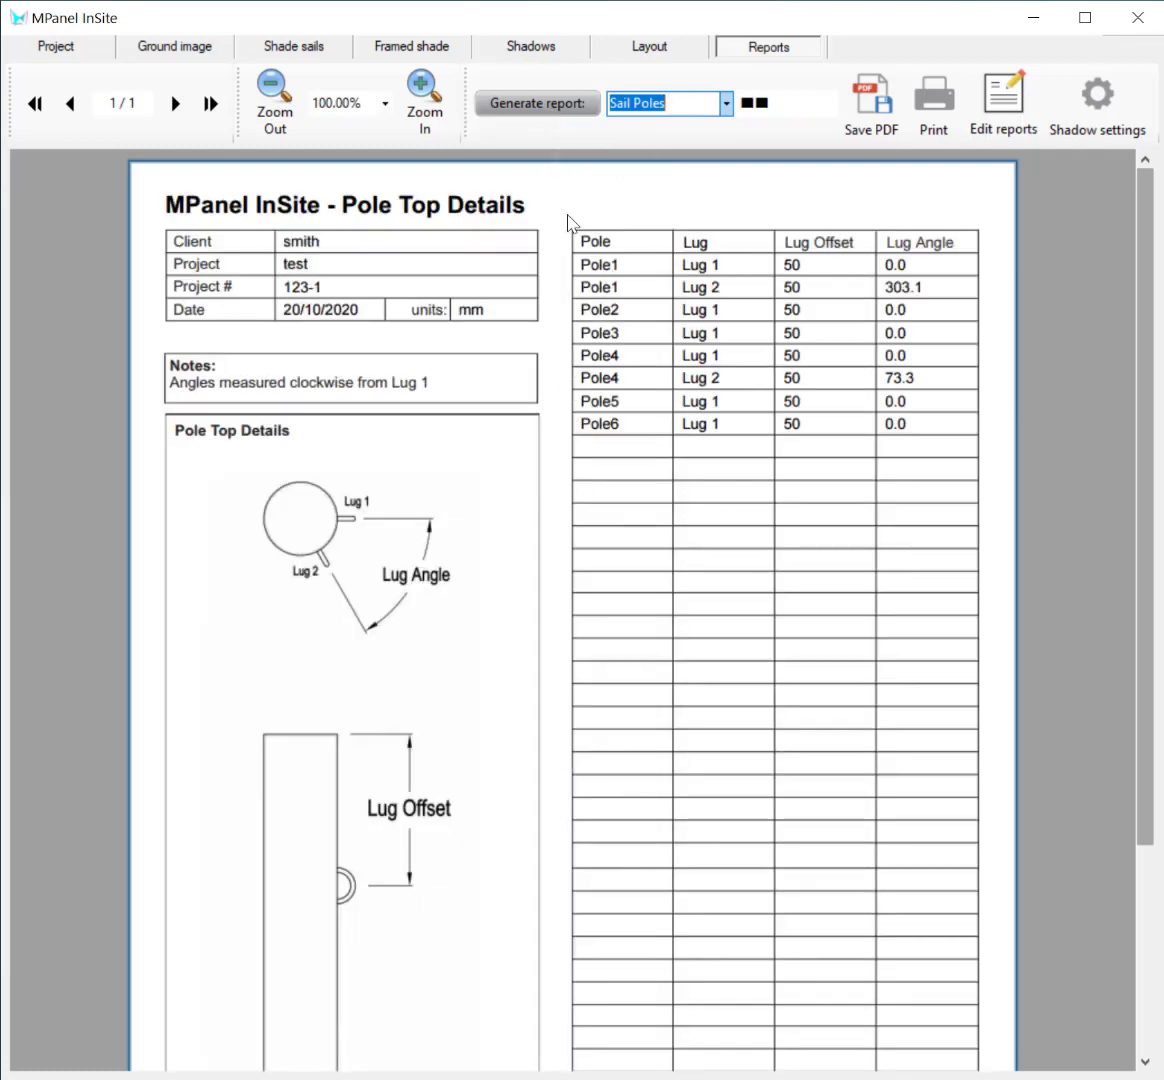
# - Delete the test report by removing both of its PoleFootings templates, and check the list of report types
pyautogui.click(1005, 100)
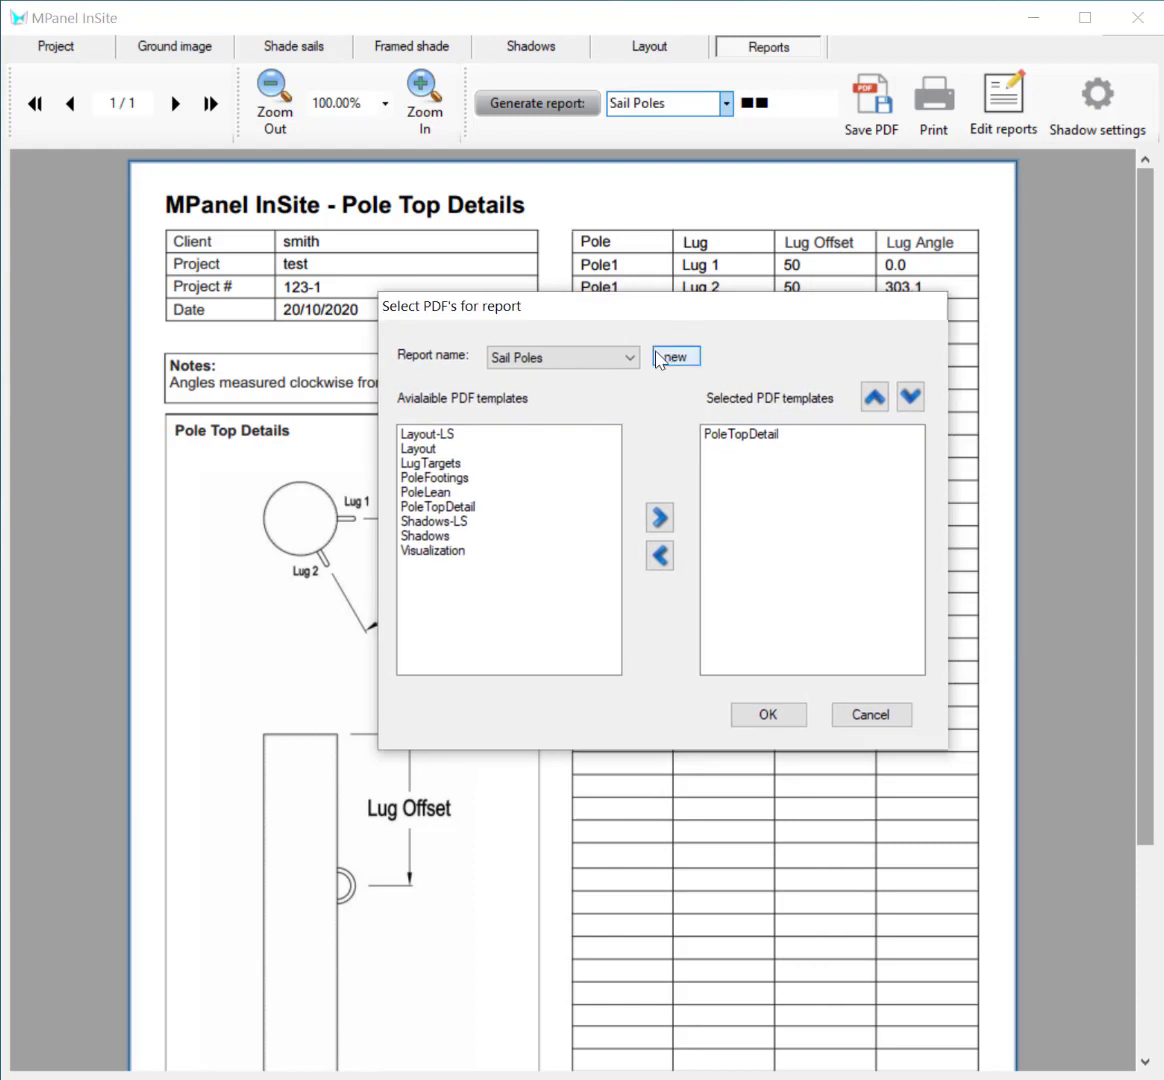
pyautogui.click(630, 358)
pyautogui.click(530, 406)
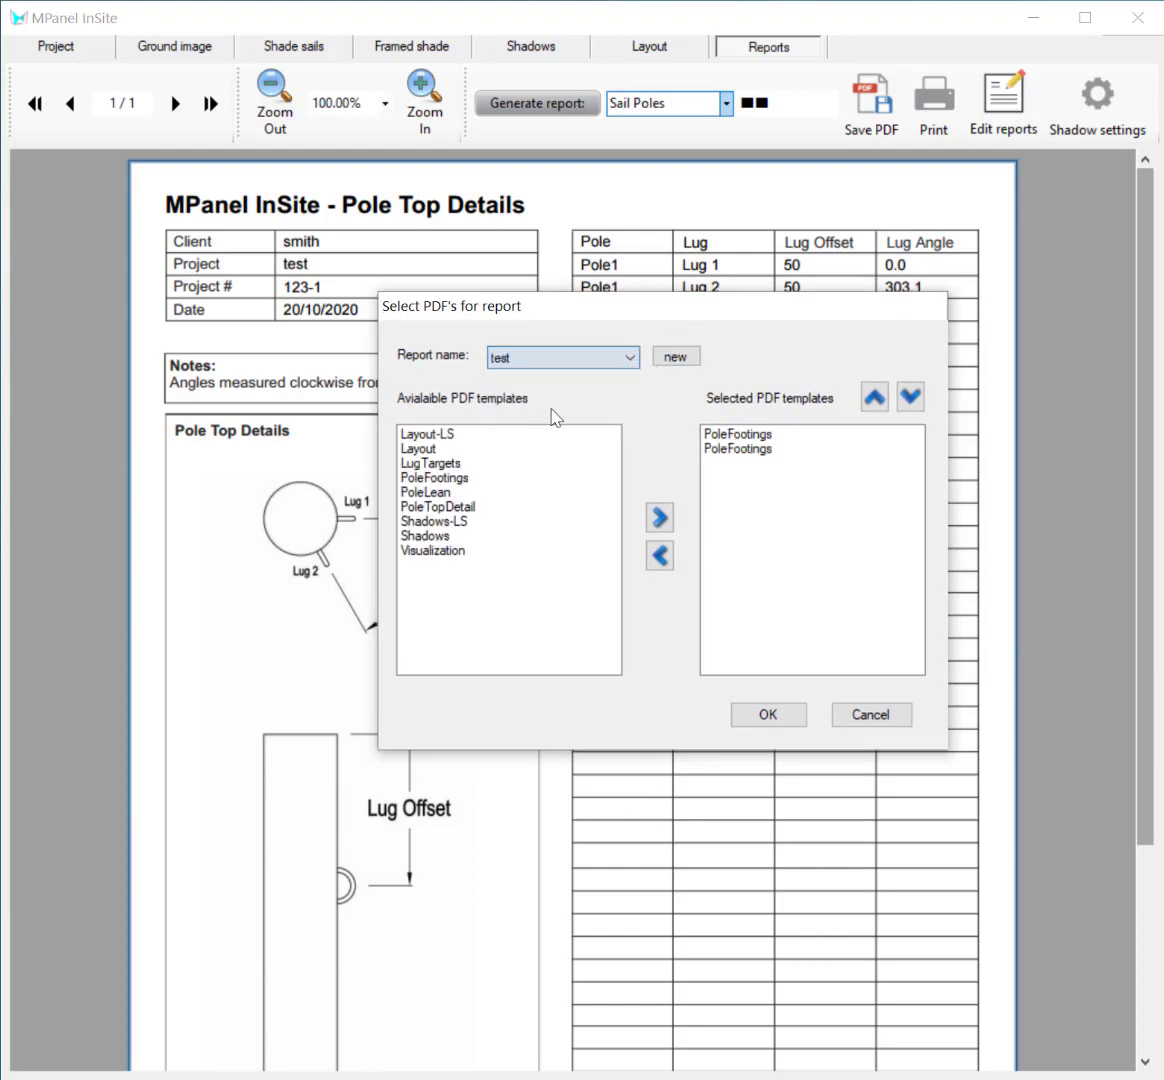
pyautogui.click(706, 434)
pyautogui.click(659, 555)
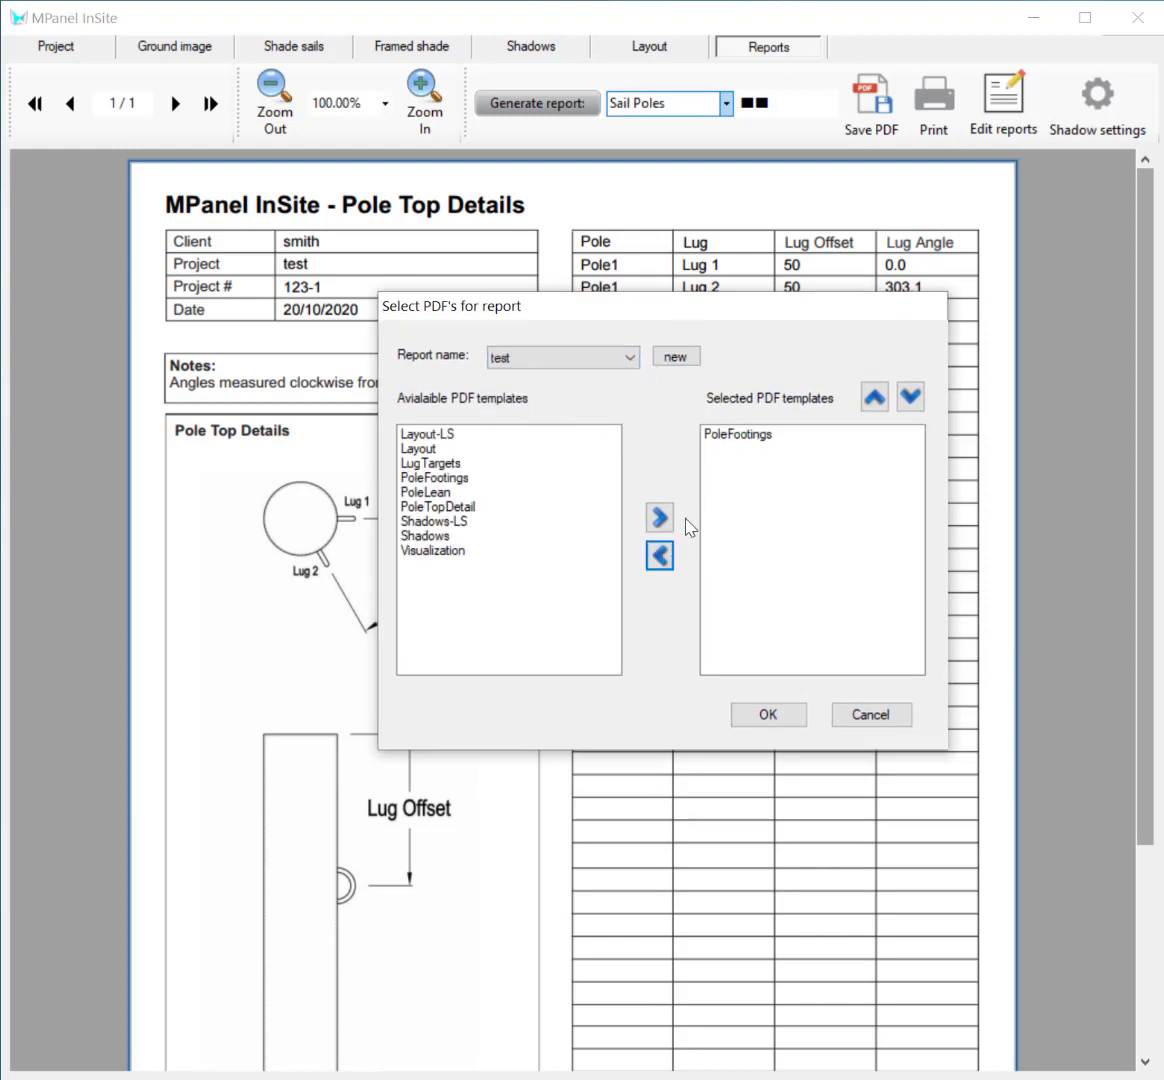
pyautogui.click(727, 436)
pyautogui.click(661, 554)
pyautogui.click(781, 716)
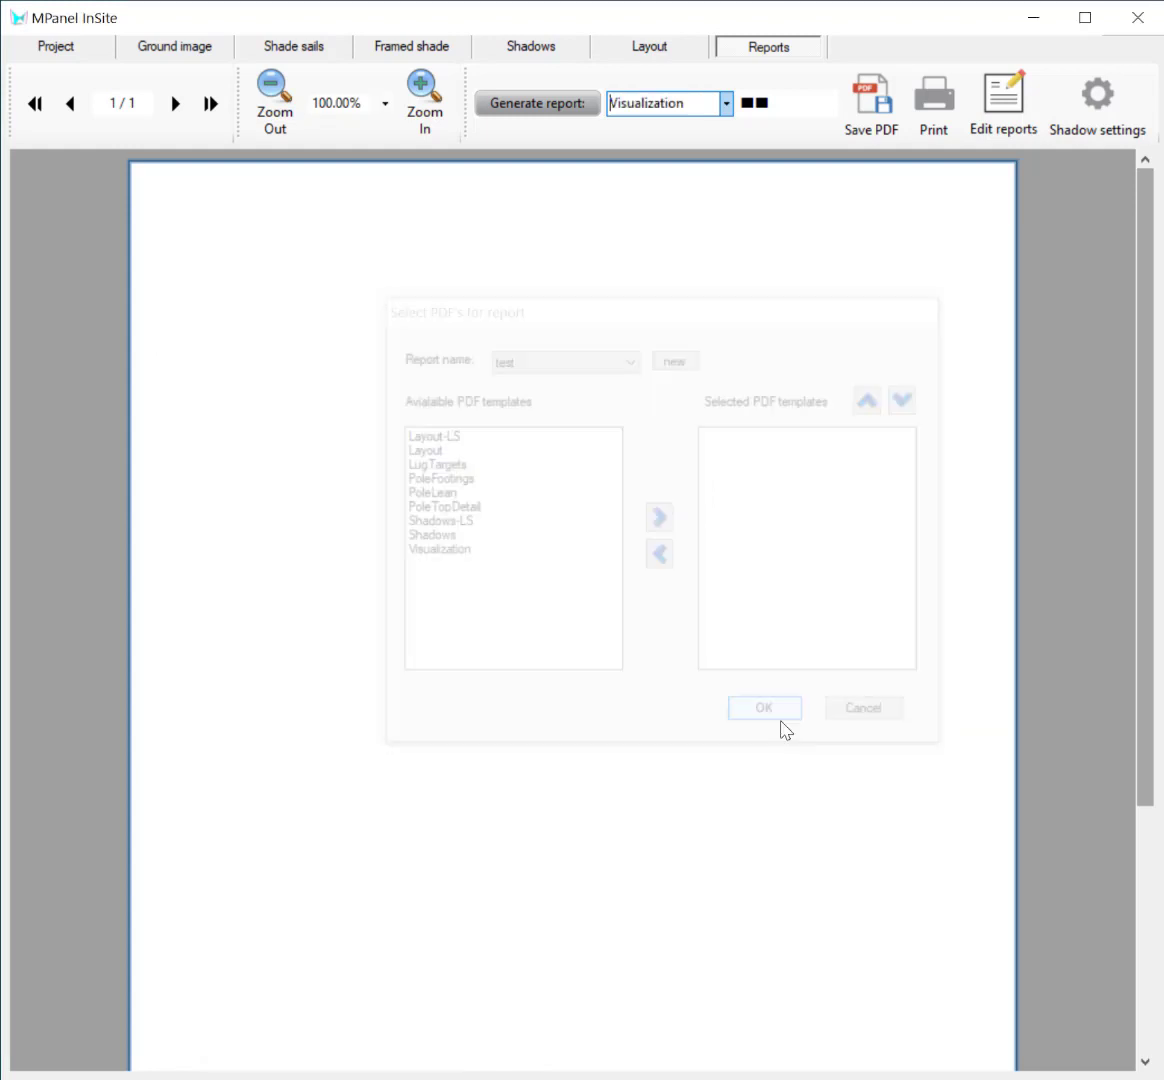
pyautogui.click(727, 110)
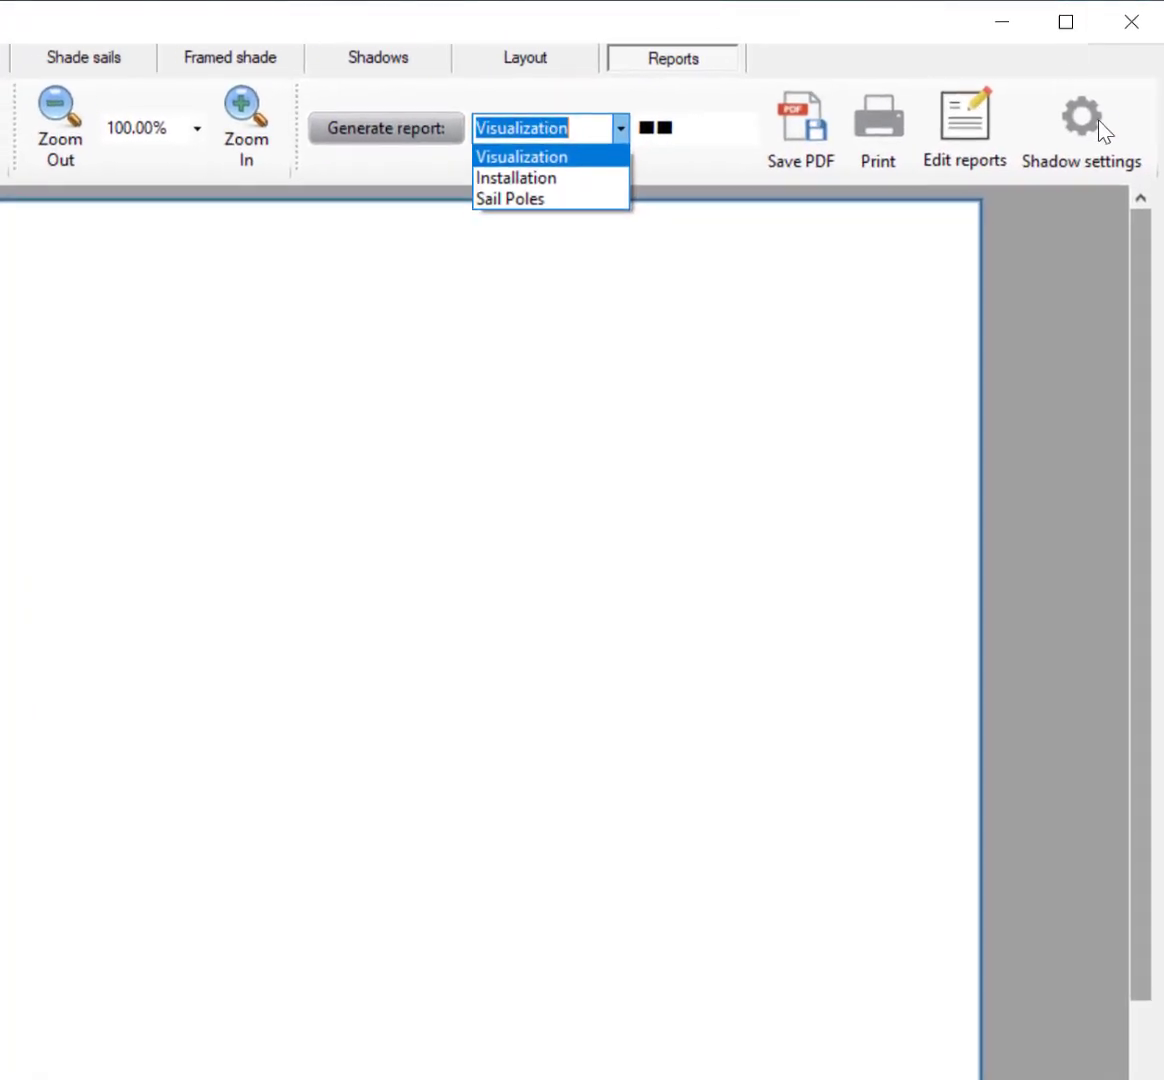
# - Open the shadow settings for the reports
pyautogui.click(1098, 103)
pyautogui.click(1068, 150)
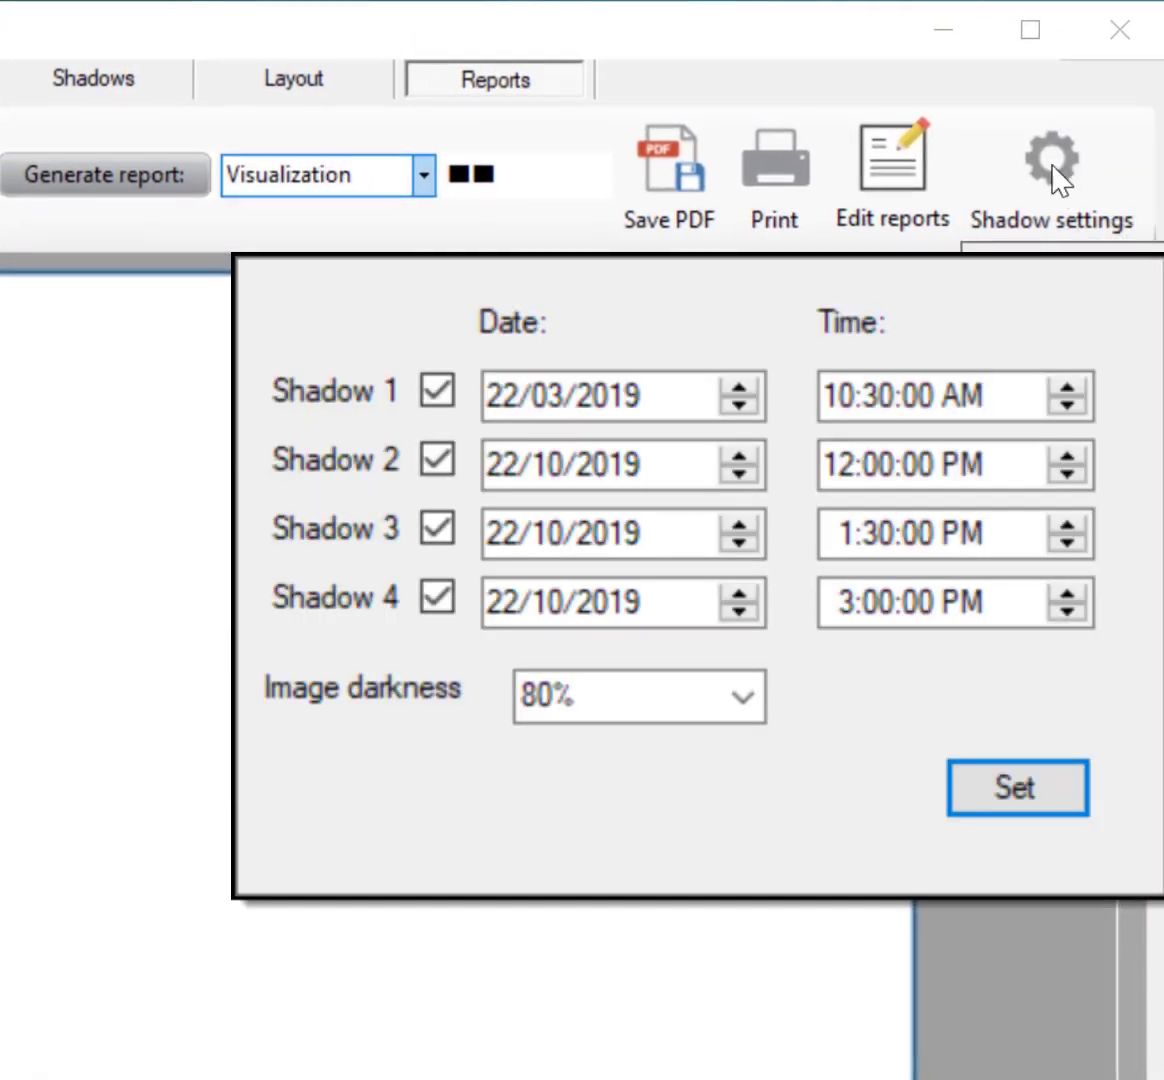